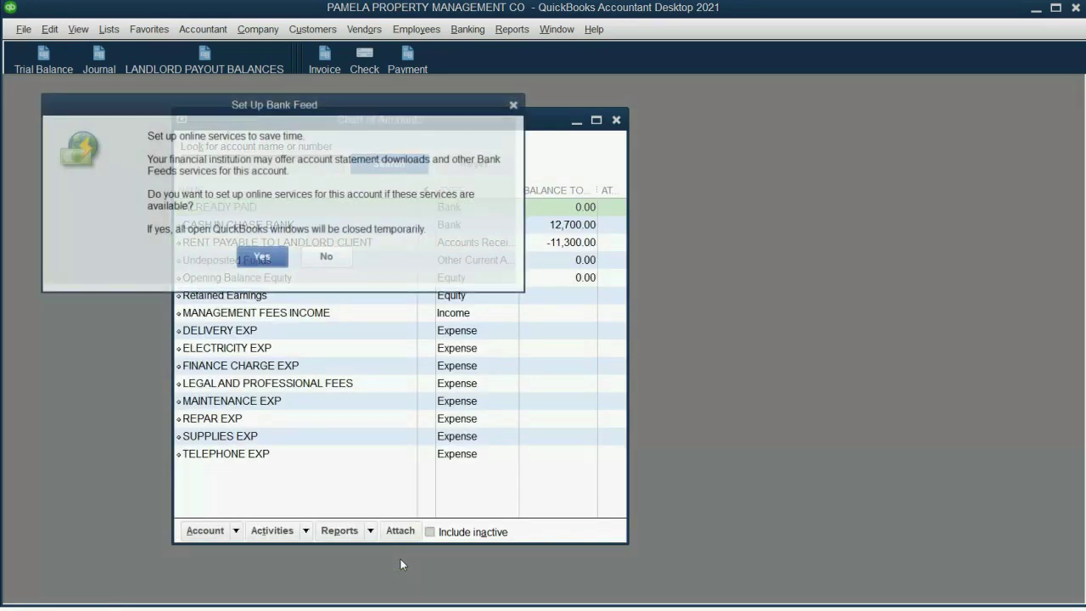
Decline the bank feed setup for the new account and close the Chart of Accounts.
click(328, 257)
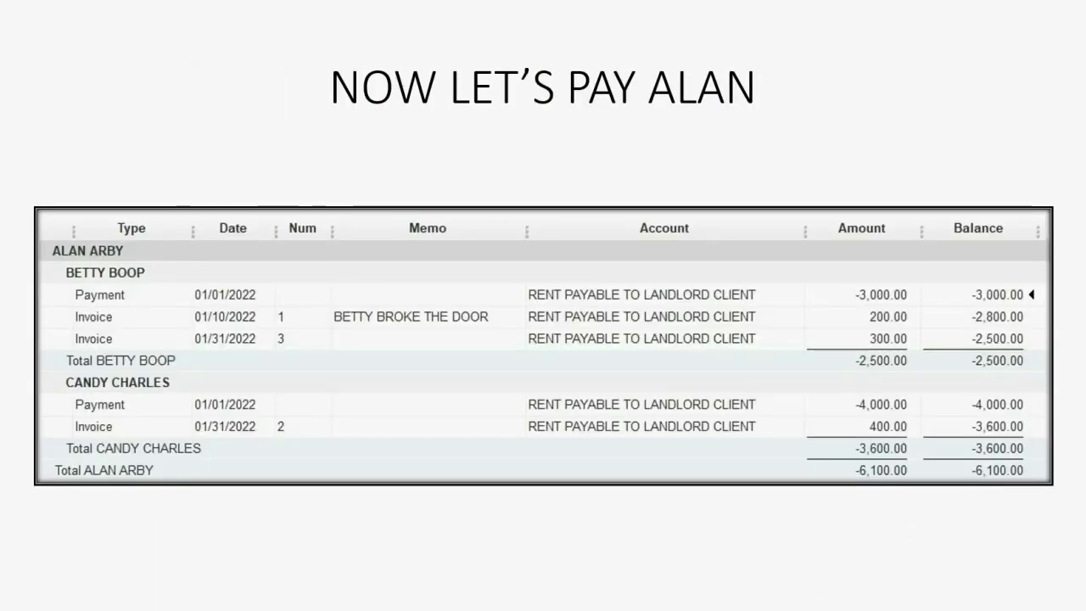
key(Right)
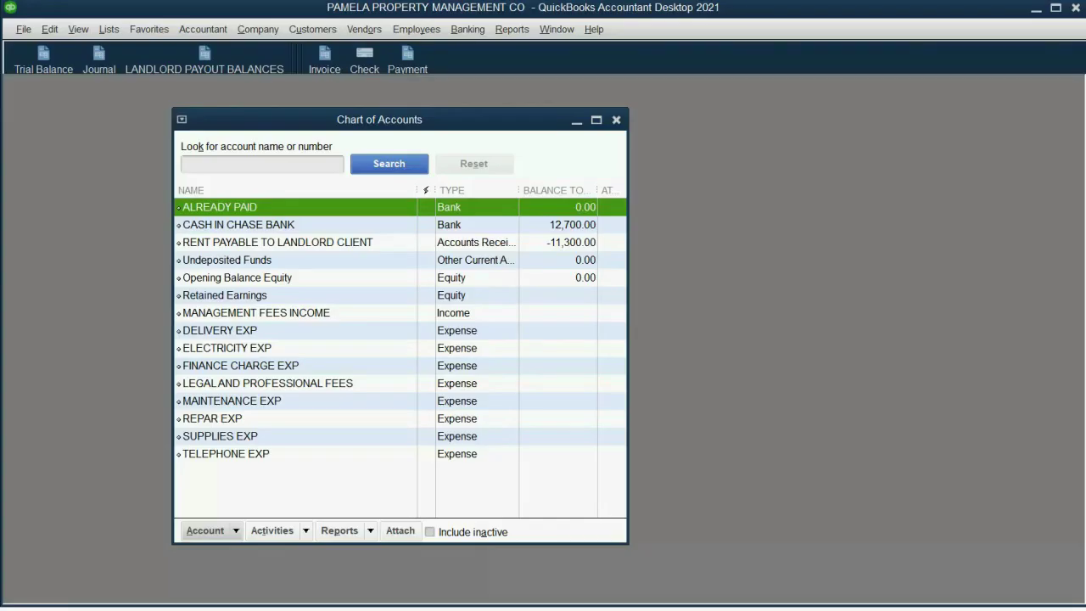
key(Escape)
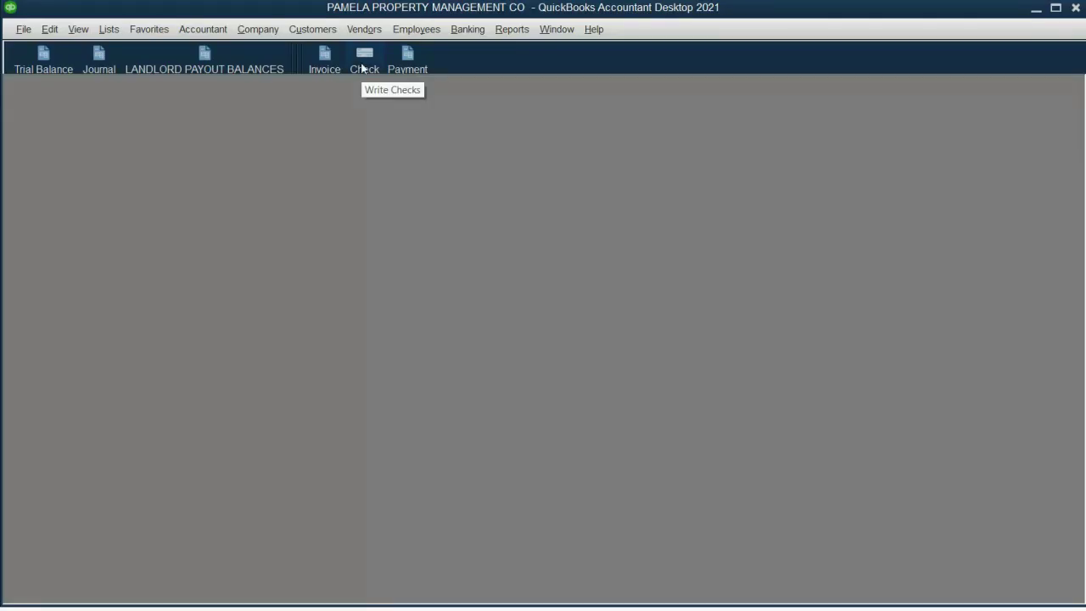
Start a new check and date it 01/31/2022.
click(362, 68)
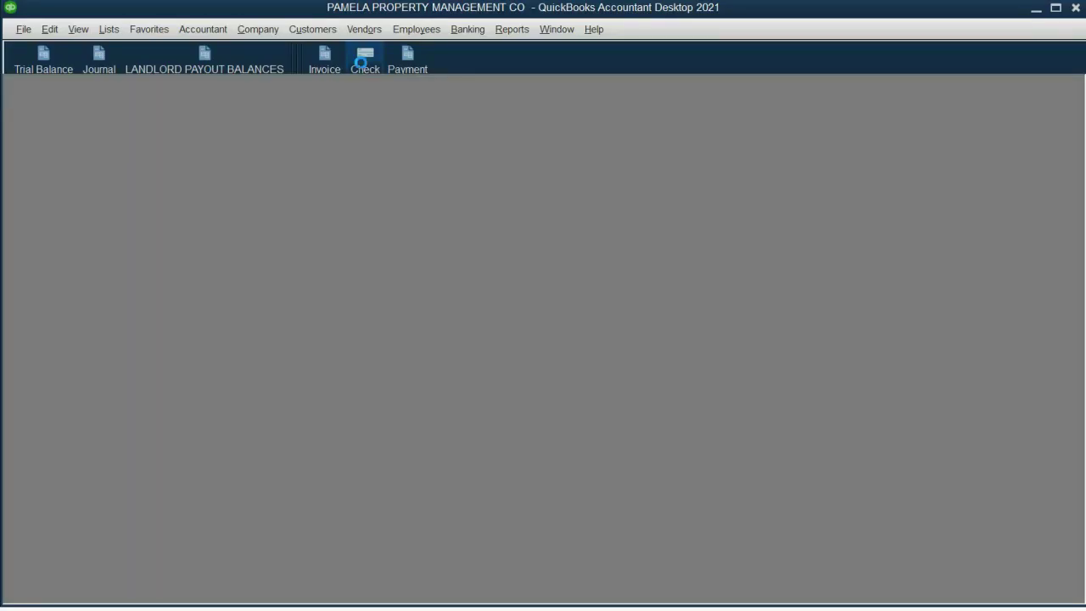
click(745, 235)
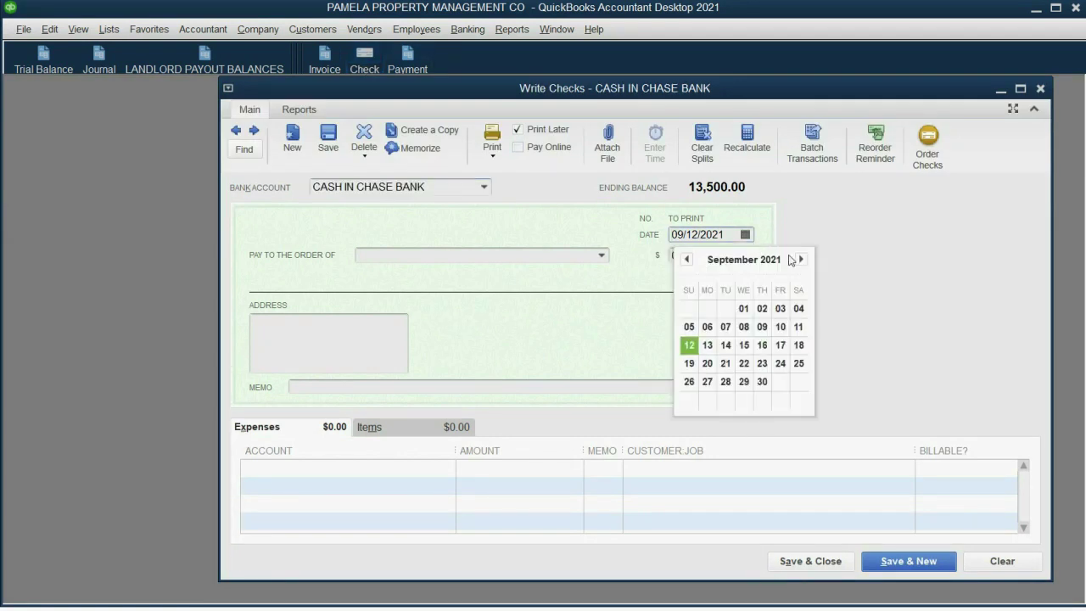
click(801, 259)
click(801, 260)
click(801, 260)
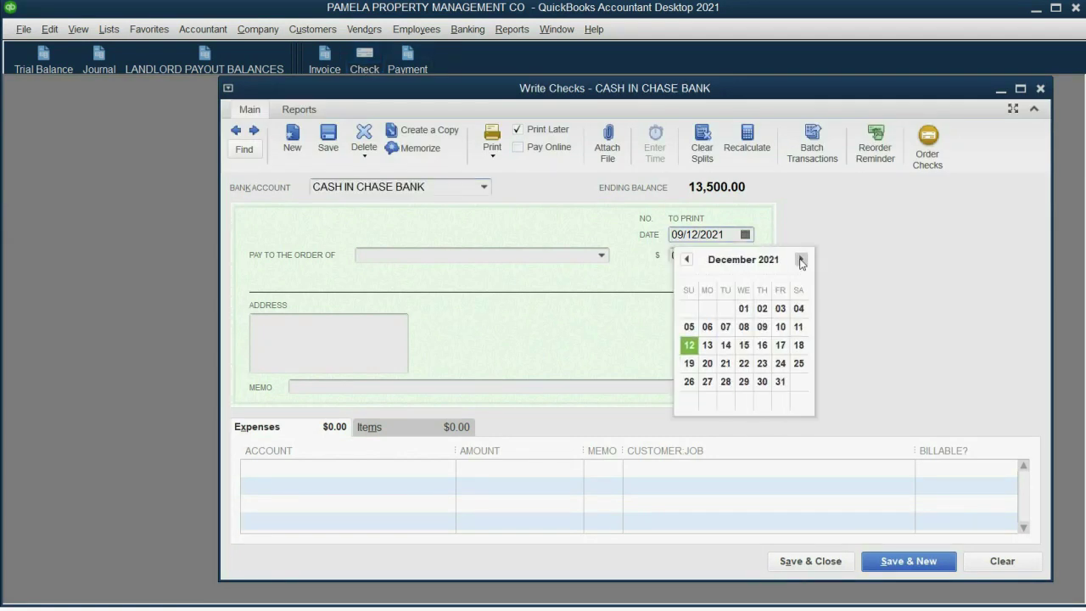
click(800, 259)
click(708, 400)
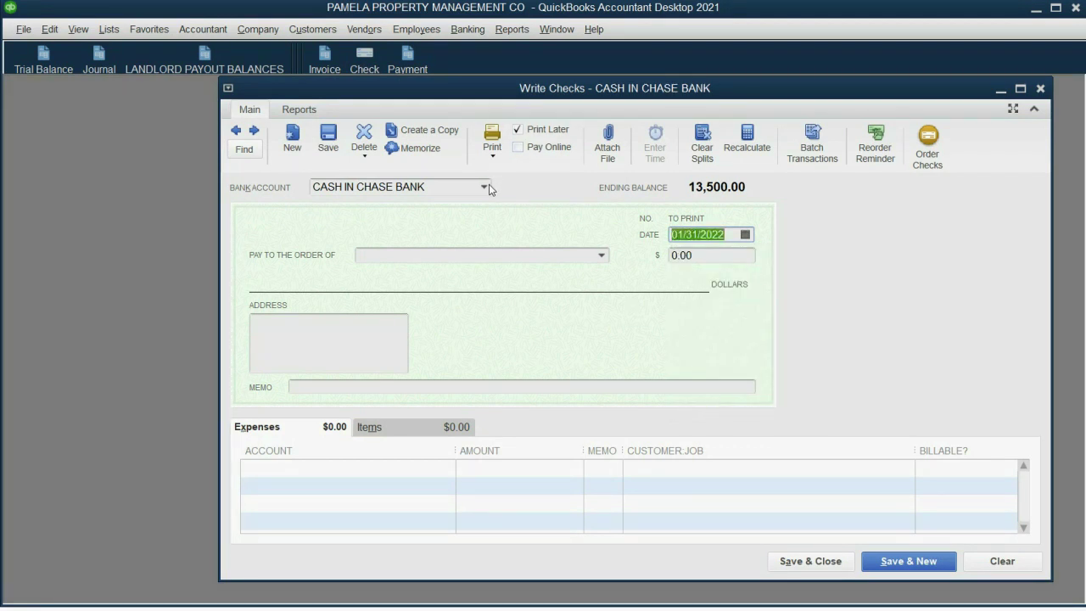
click(744, 235)
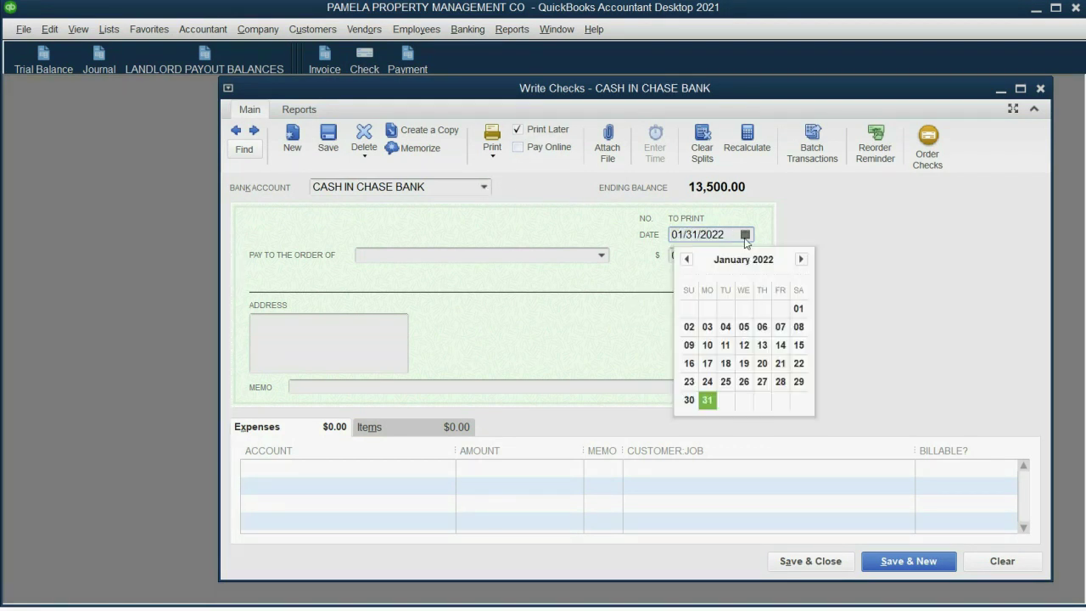
Draw the check on the ALREADY PAID account and make it payable to the first landlord's first tenant job.
click(483, 188)
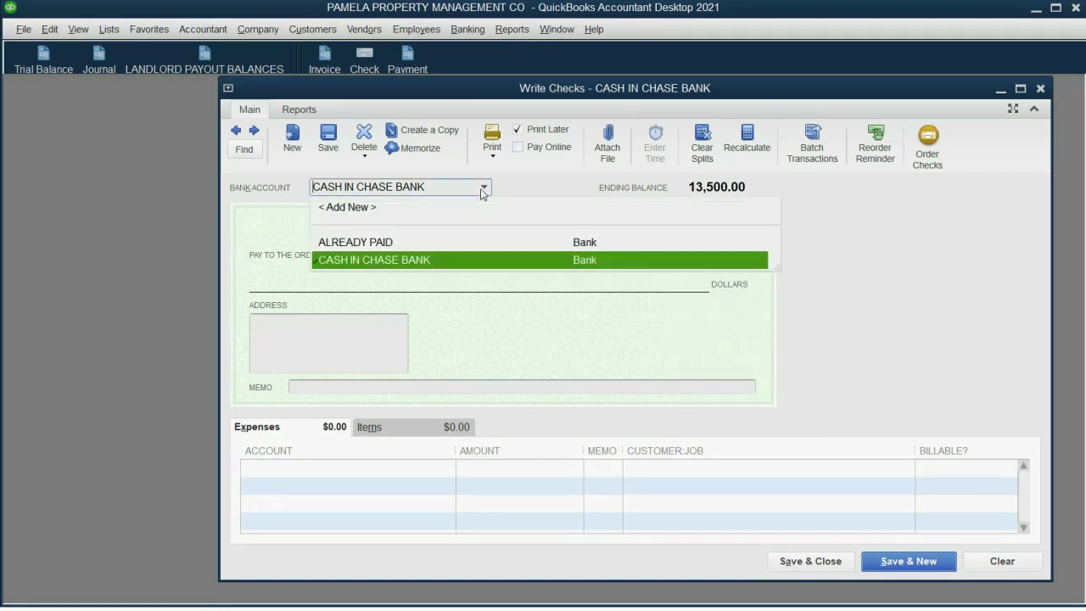
click(395, 243)
click(395, 242)
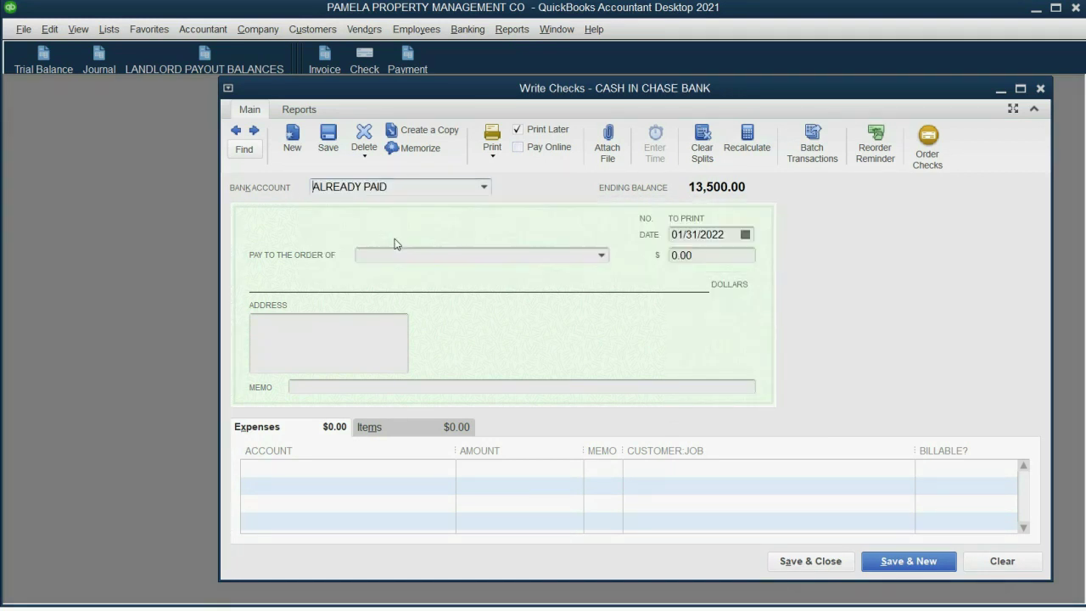
click(544, 297)
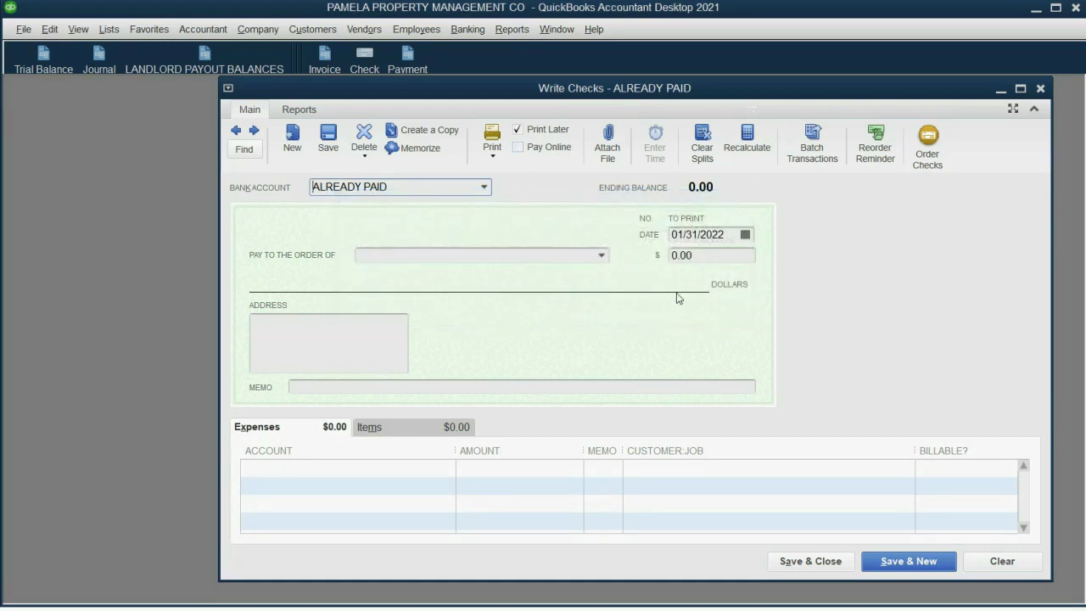
click(604, 256)
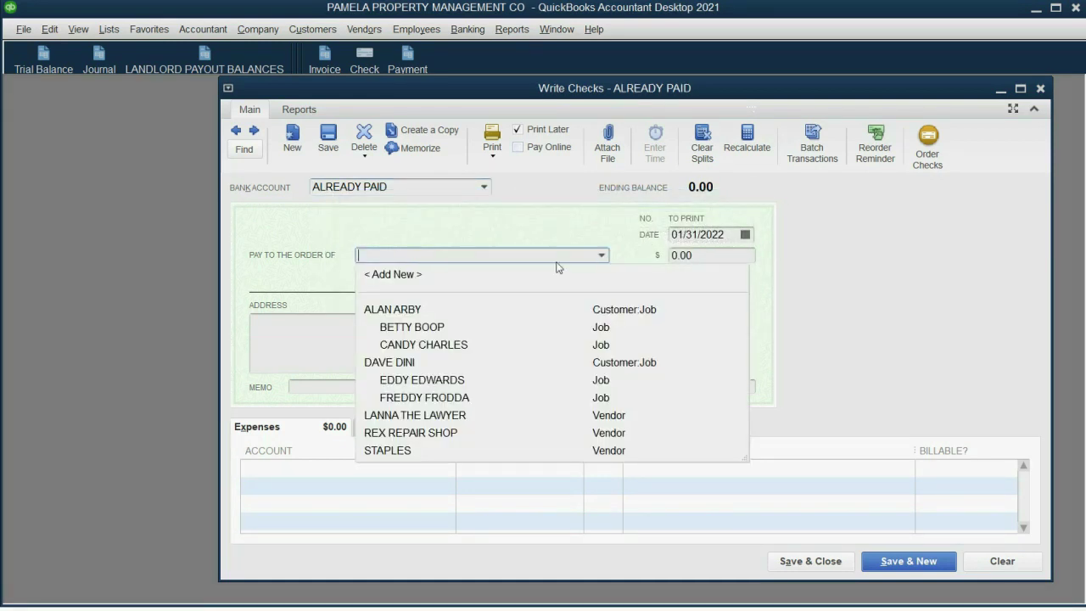
click(466, 330)
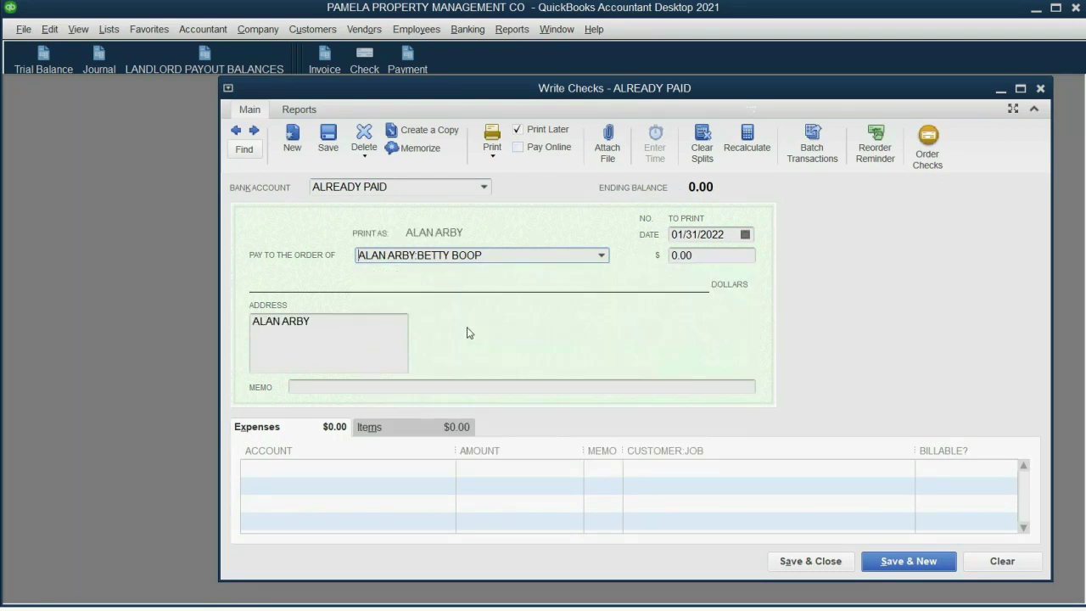
Look up the first tenant's total in the LANDLORD PAYOUT BALANCES report and set the check amount to 2500.
click(198, 60)
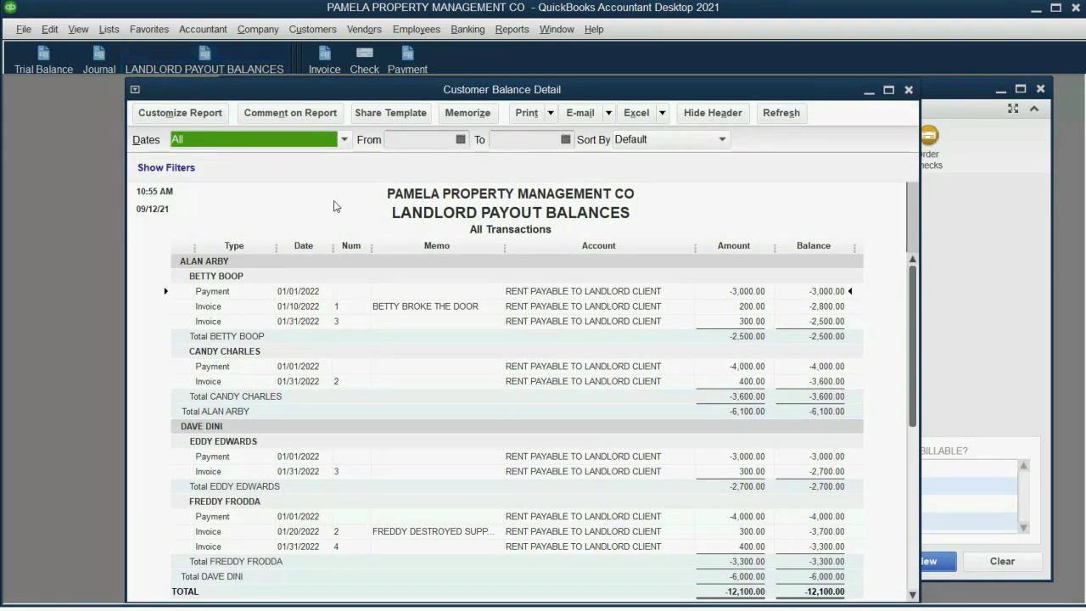
click(828, 338)
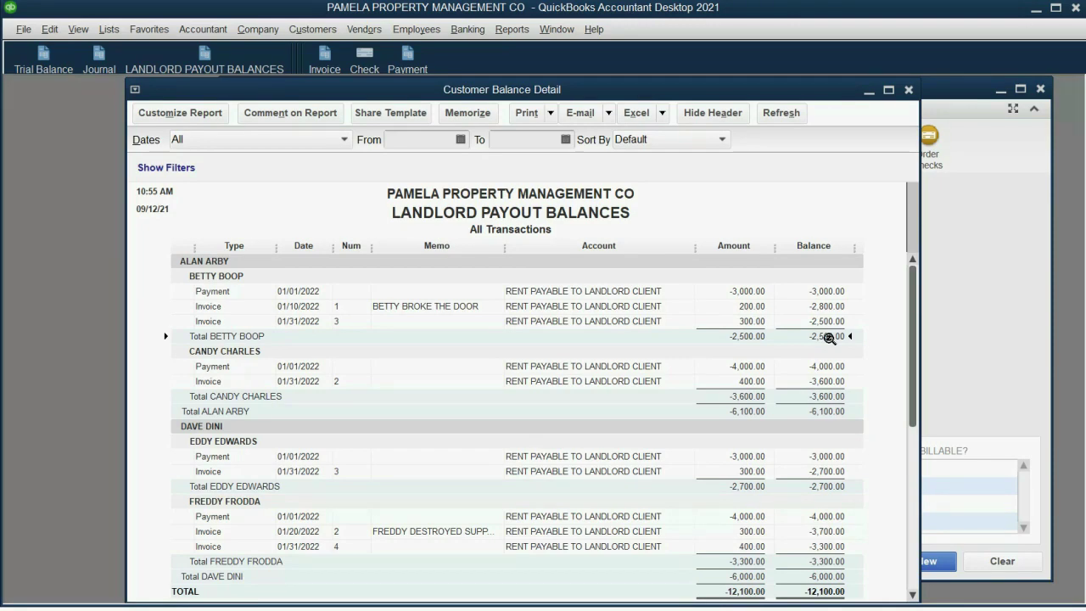
click(977, 329)
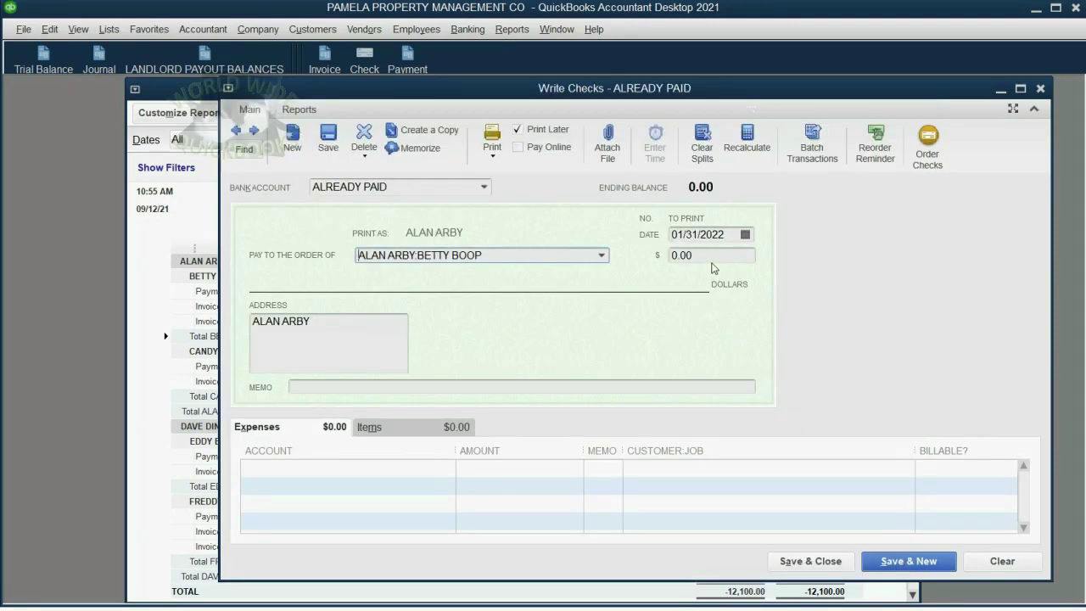
key(Tab)
text(2500)
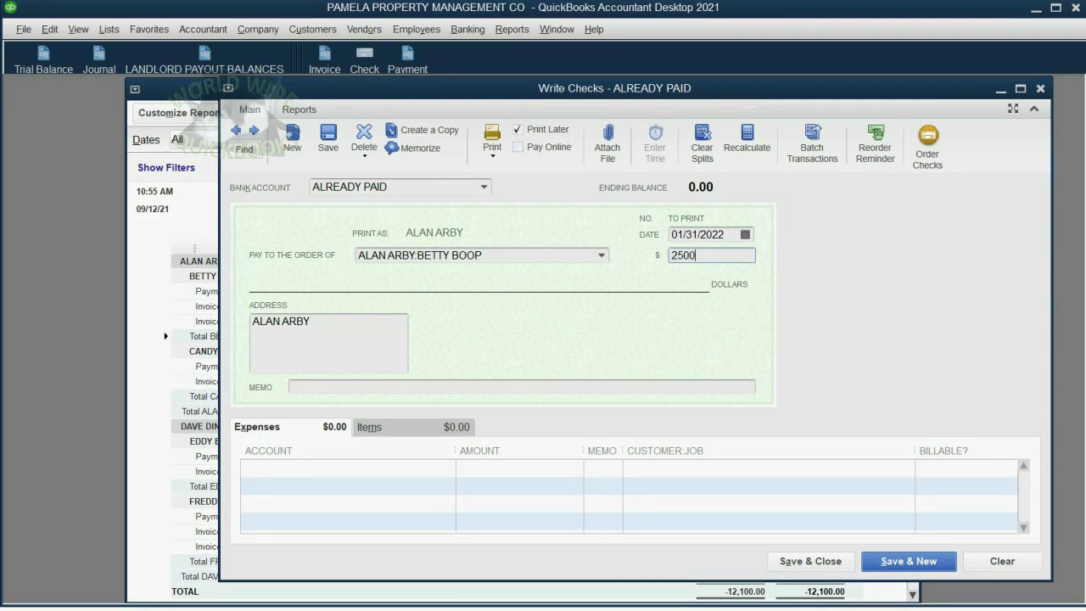
key(Tab)
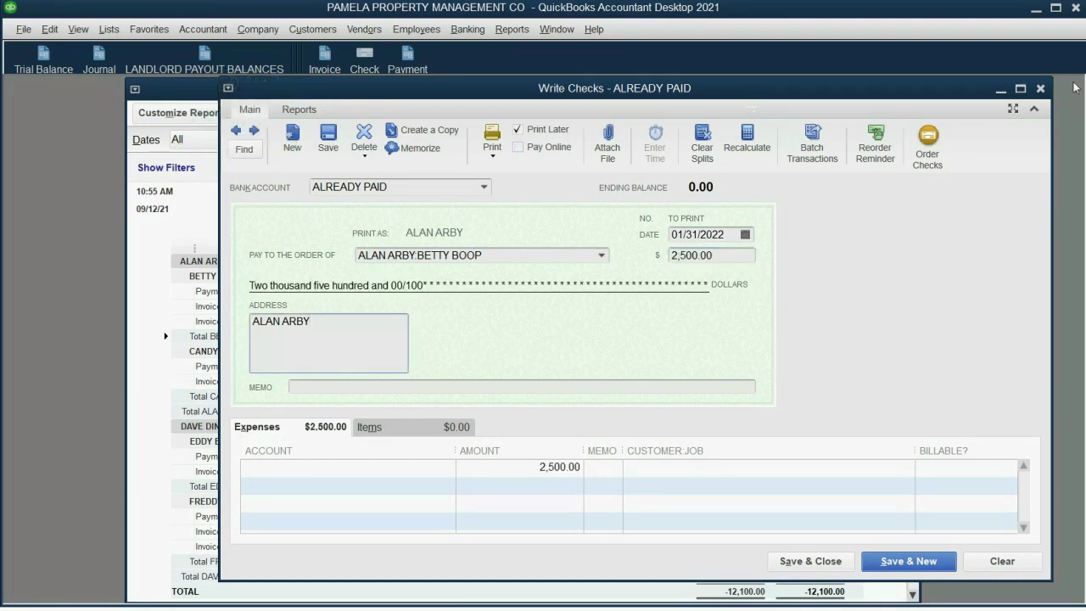
Assign the 2,500.00 expense line to RENT PAYABLE TO LANDLORD CLIENT with the first landlord's first tenant as Customer:Job.
click(457, 467)
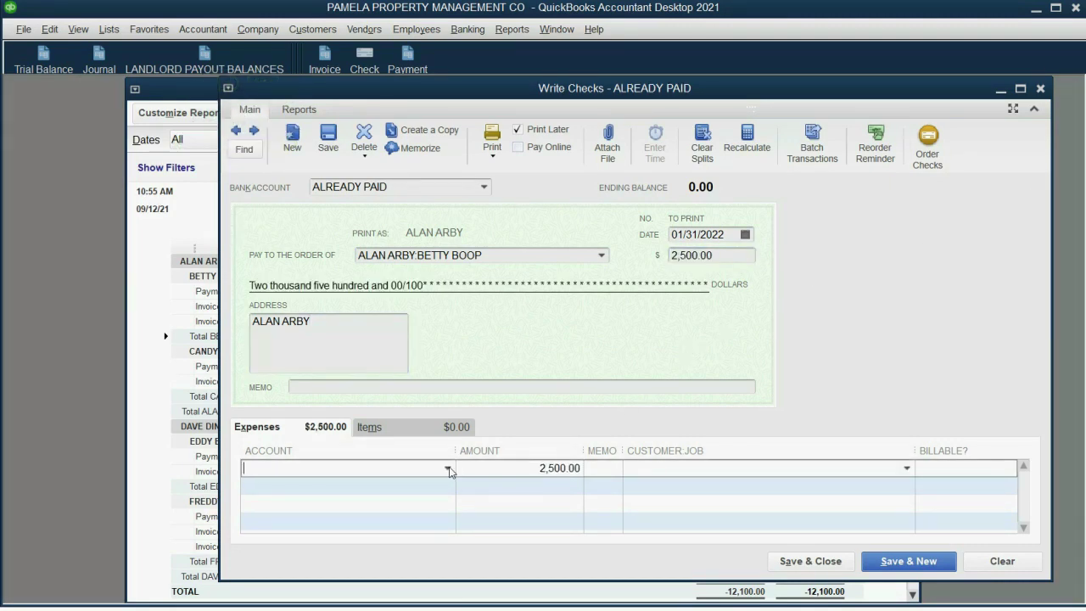
click(448, 469)
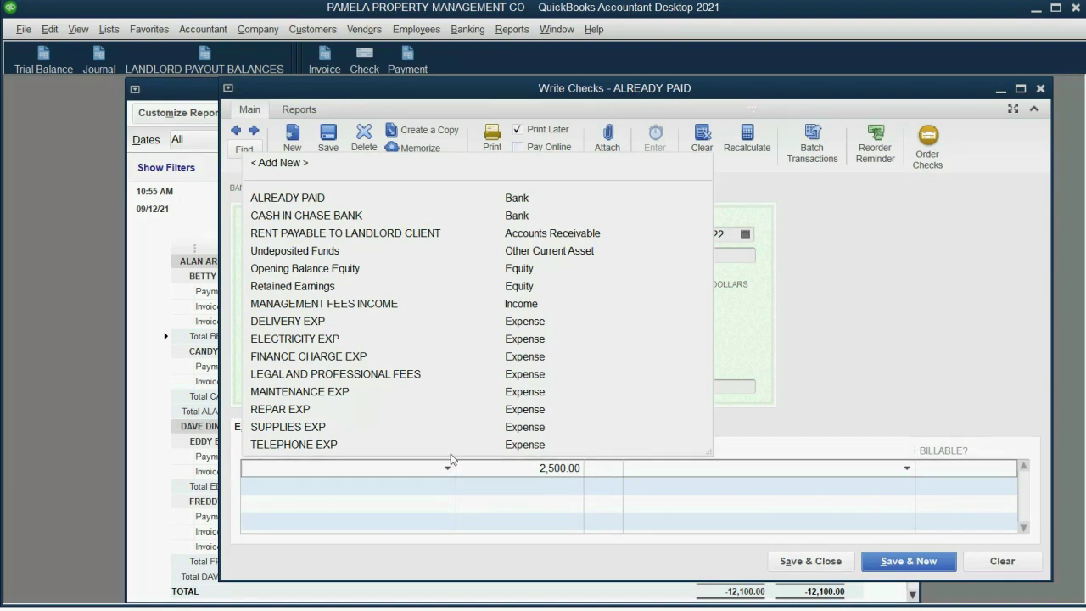
click(446, 234)
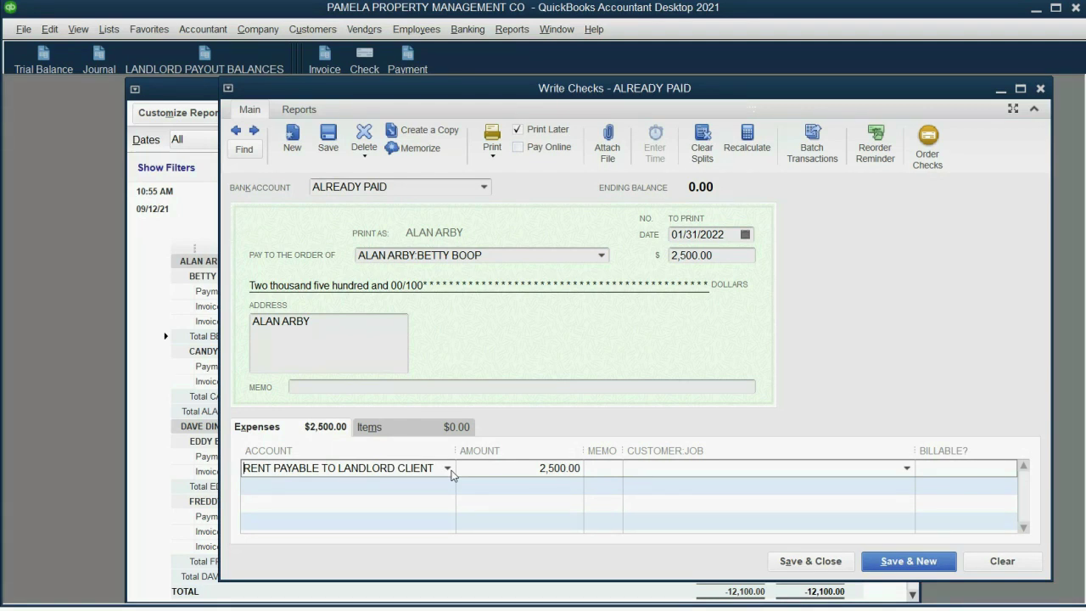
click(905, 468)
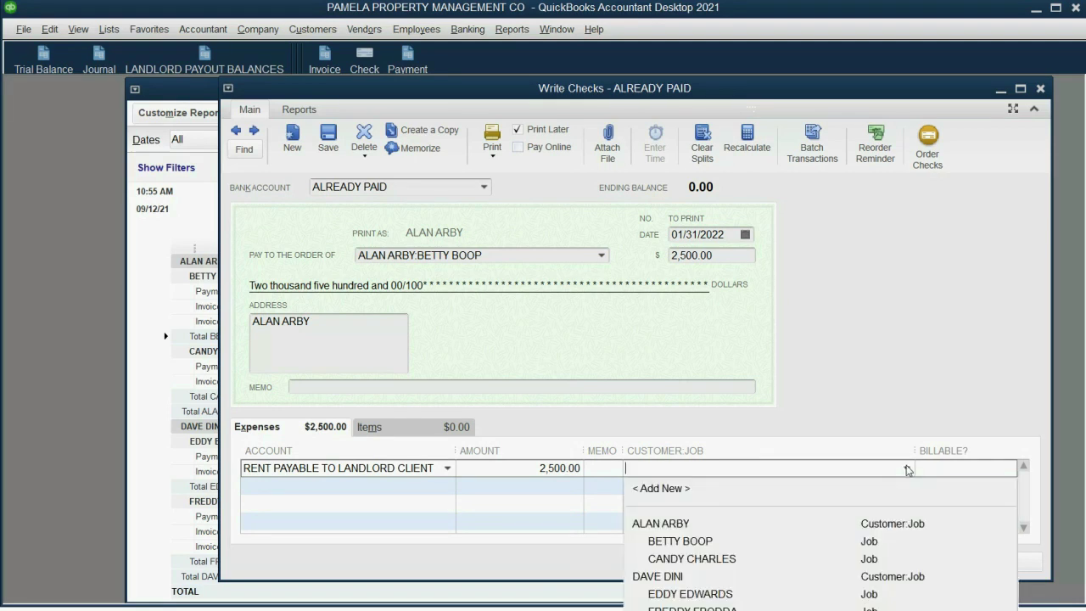
click(690, 541)
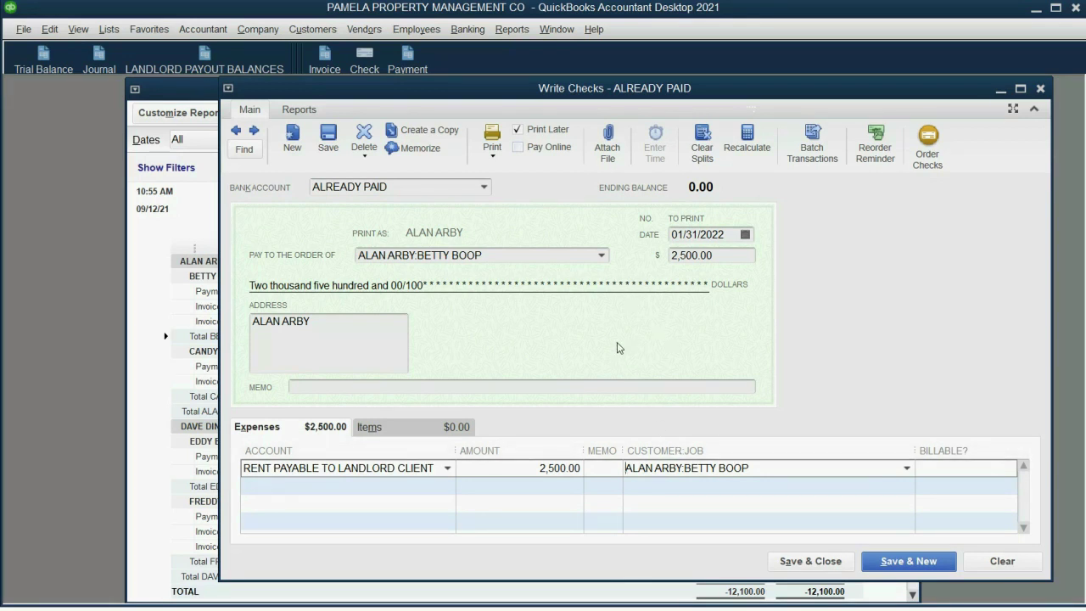
Compare the check's payee with the expense line's Customer:Job, and save and close the check.
click(602, 255)
click(601, 254)
click(768, 472)
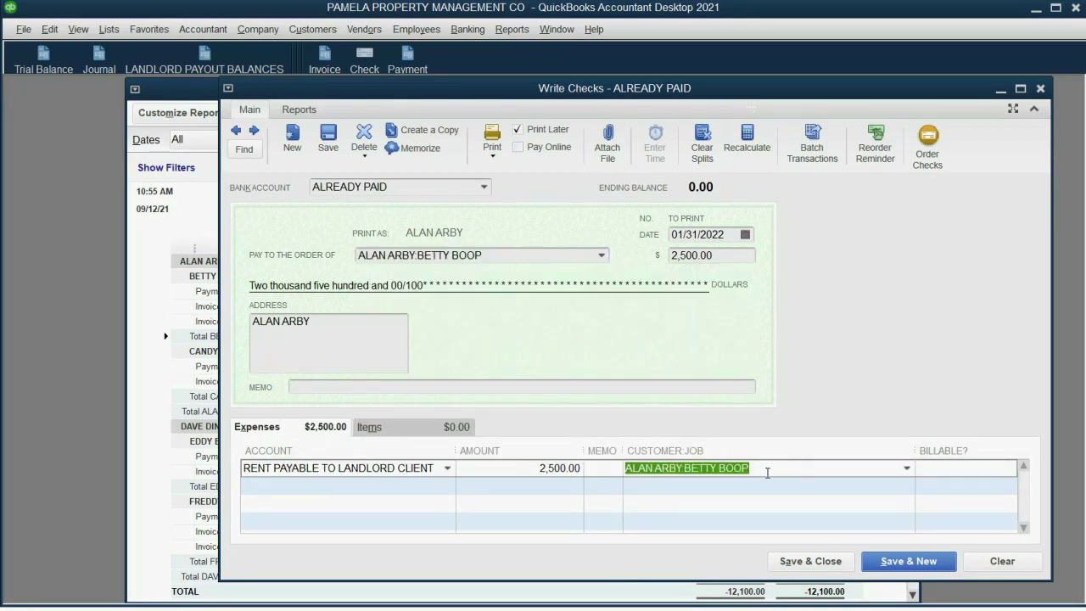
click(905, 469)
click(905, 469)
click(806, 562)
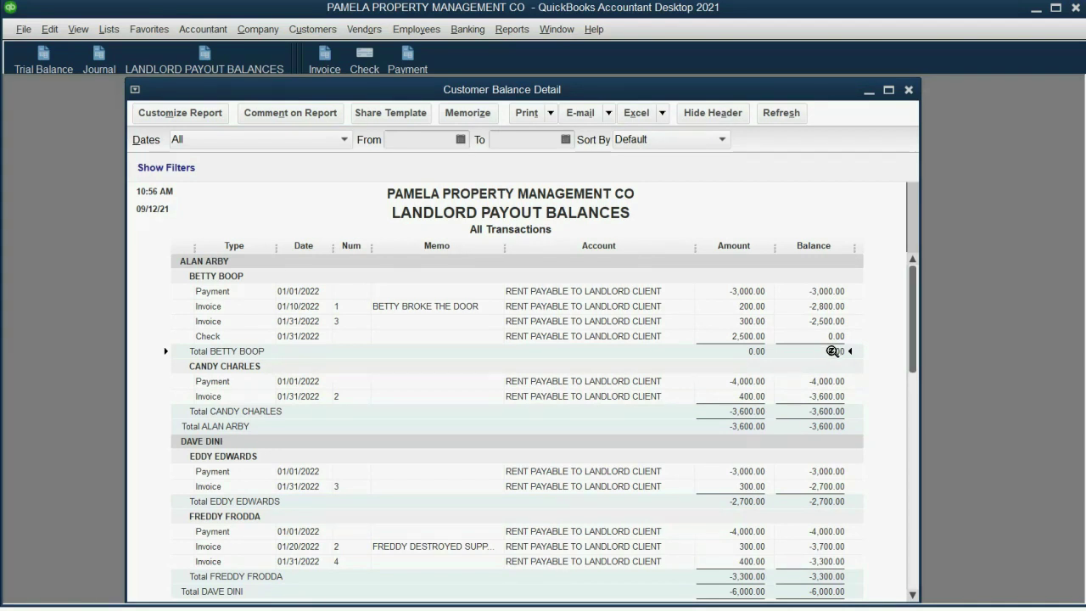
Start another check from ALREADY PAID dated 01/31/2022, payable to the first landlord's second tenant job.
click(824, 411)
click(363, 59)
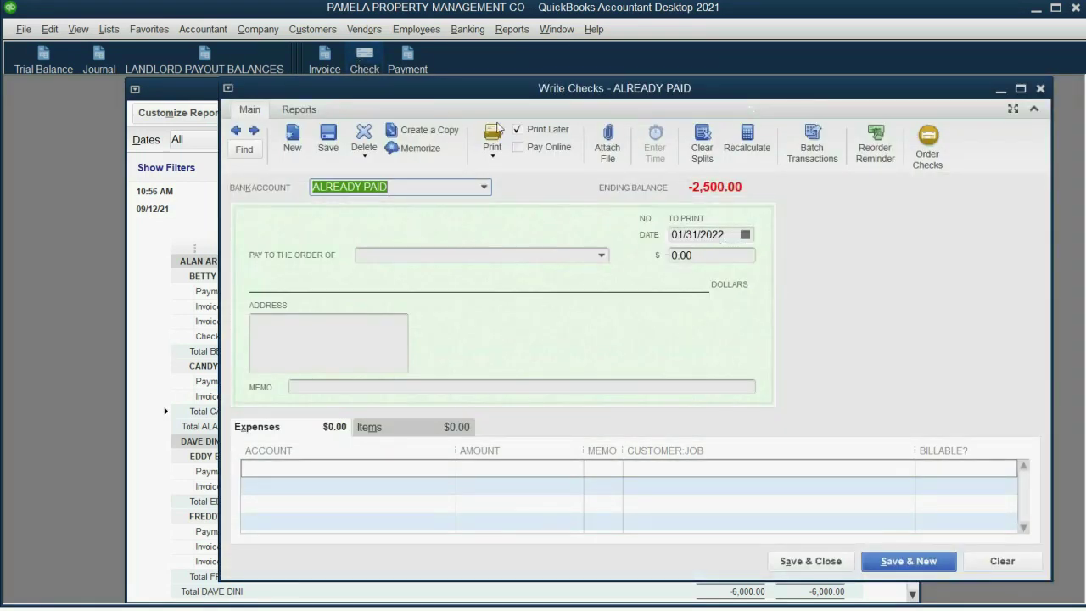
click(746, 234)
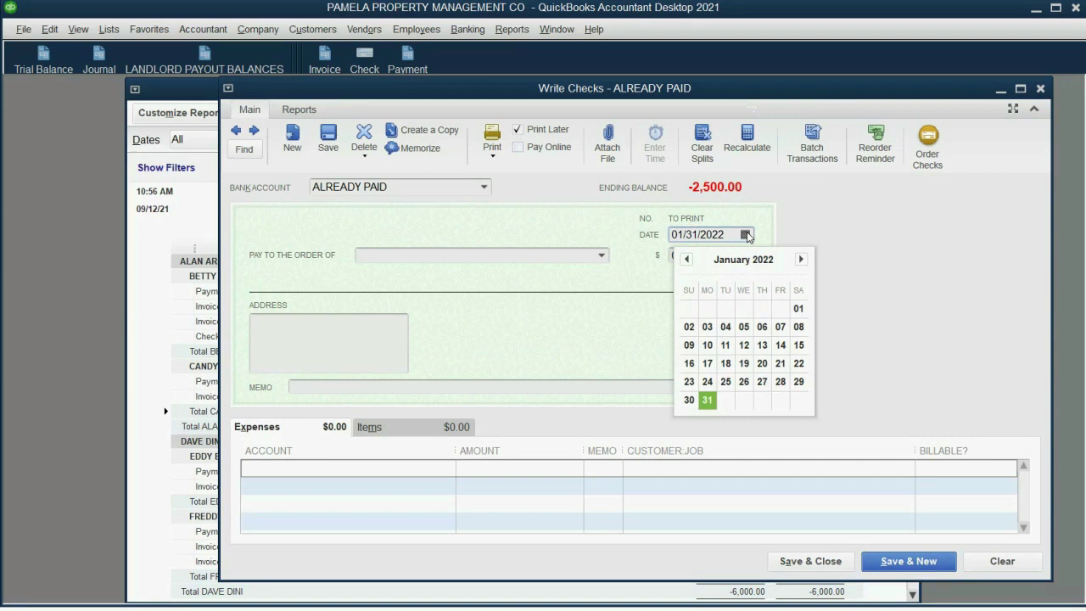
click(601, 255)
click(484, 187)
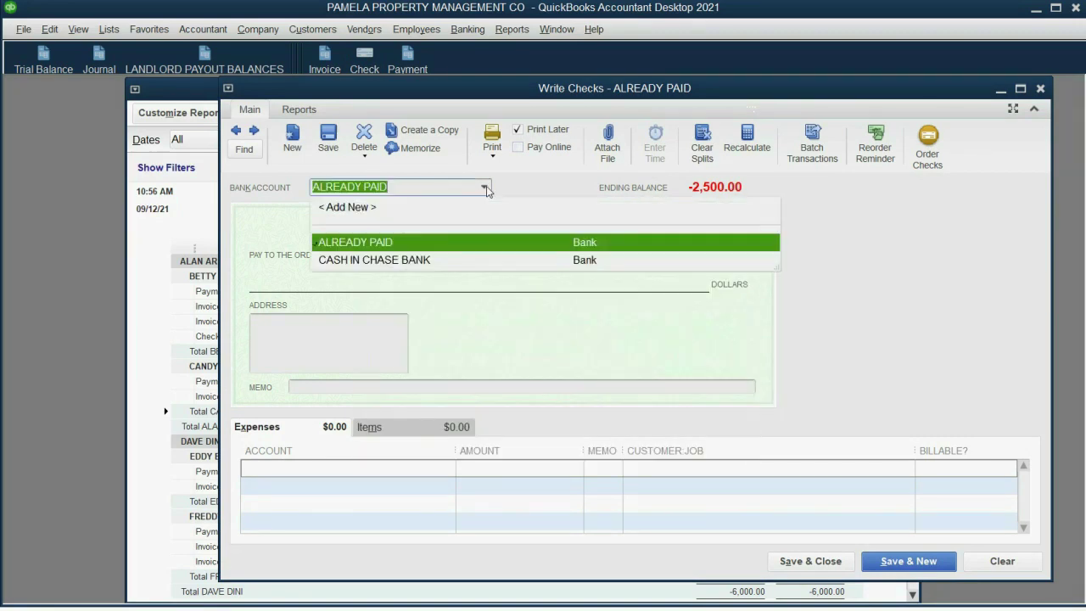
click(485, 186)
click(602, 254)
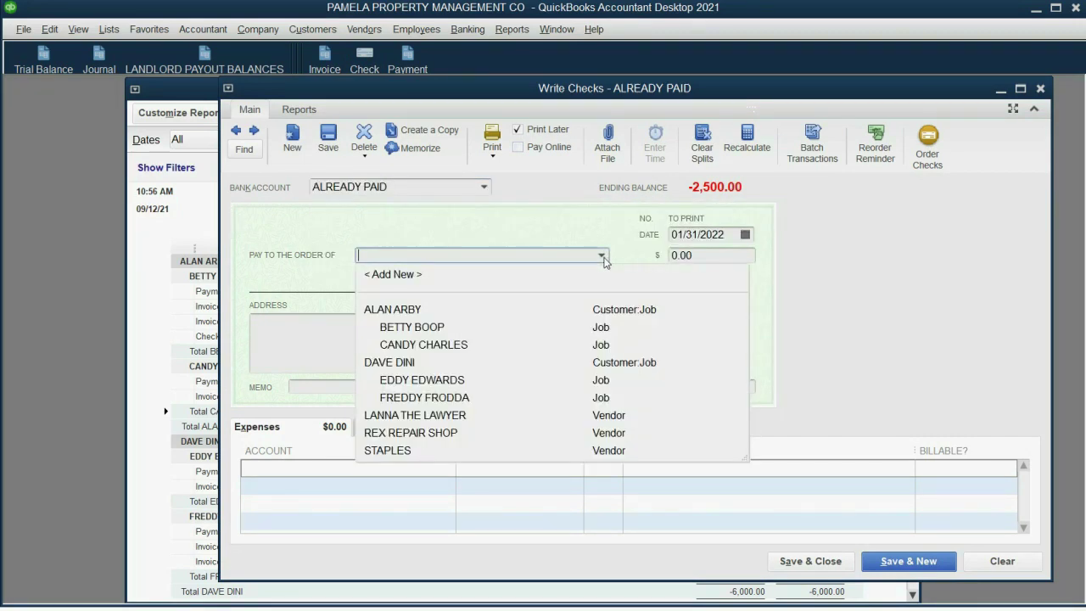
click(503, 341)
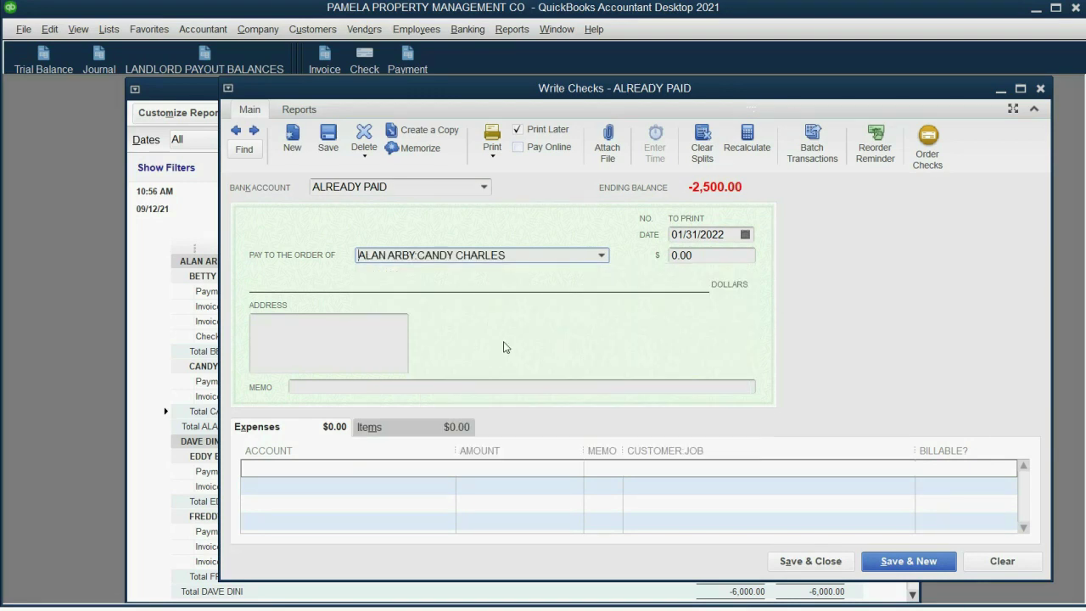
Consult the payout balances report for the second tenant and set the check amount to 3600.
click(148, 349)
click(941, 325)
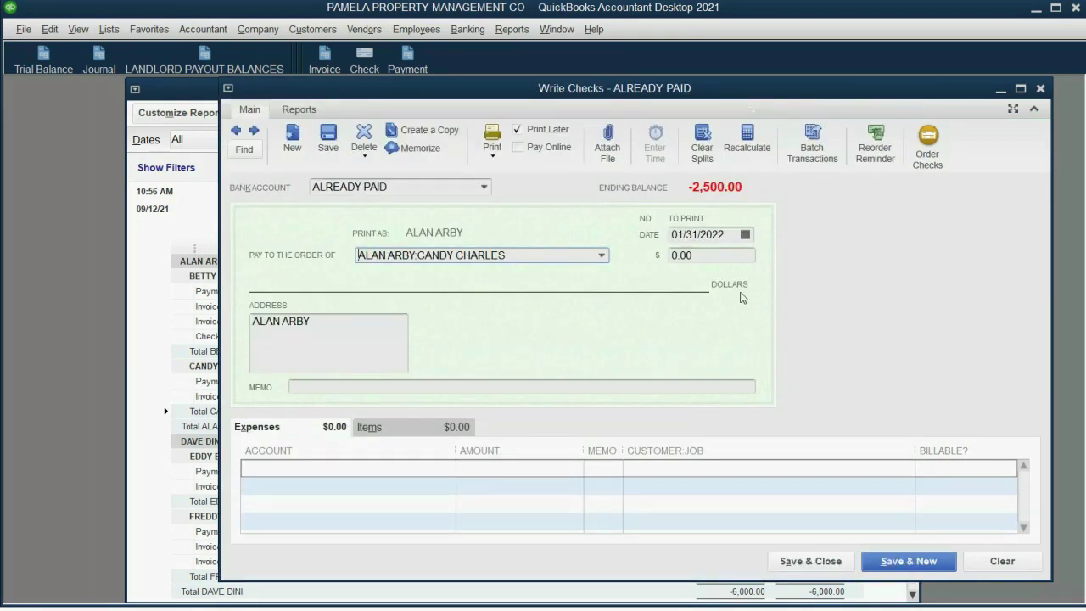
key(Tab)
text(3600)
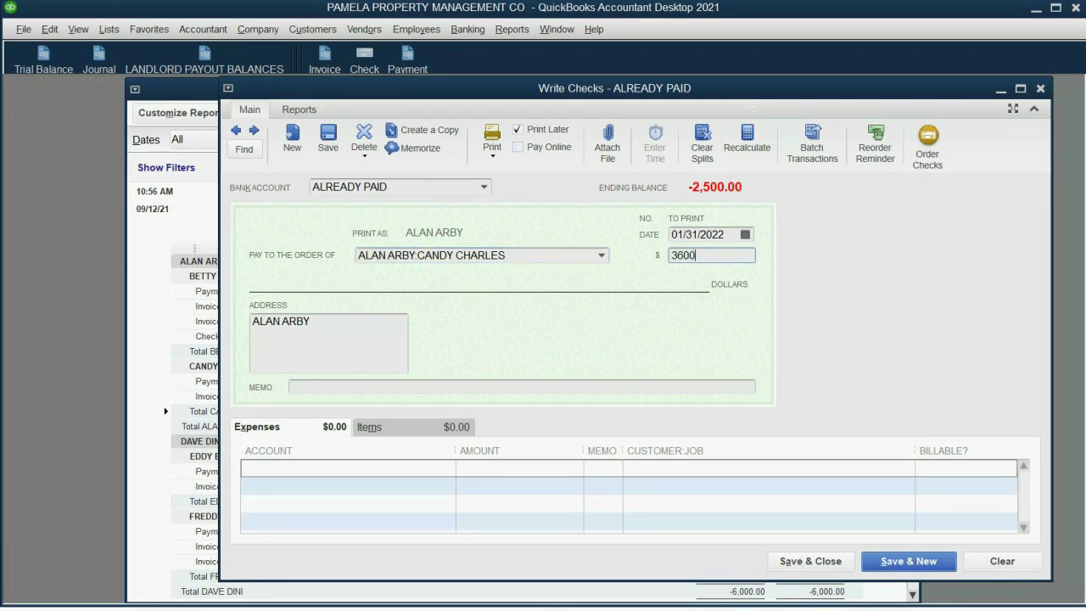
key(Tab)
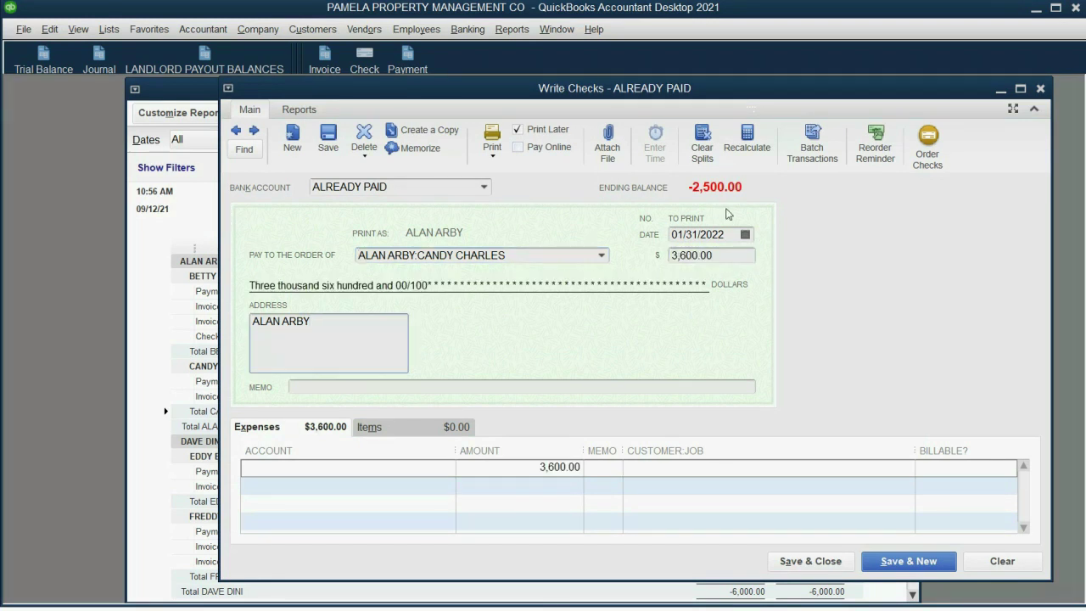
Assign the 3,600.00 expense line to RENT PAYABLE TO LANDLORD CLIENT with the second tenant as Customer:Job, and save and close the check.
click(449, 469)
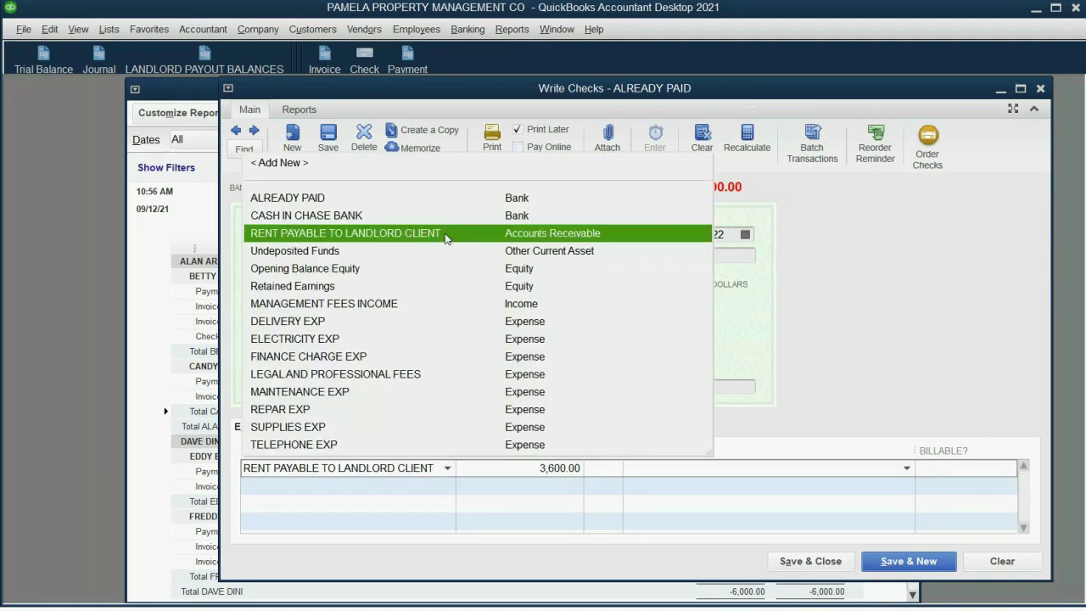
click(445, 235)
click(905, 469)
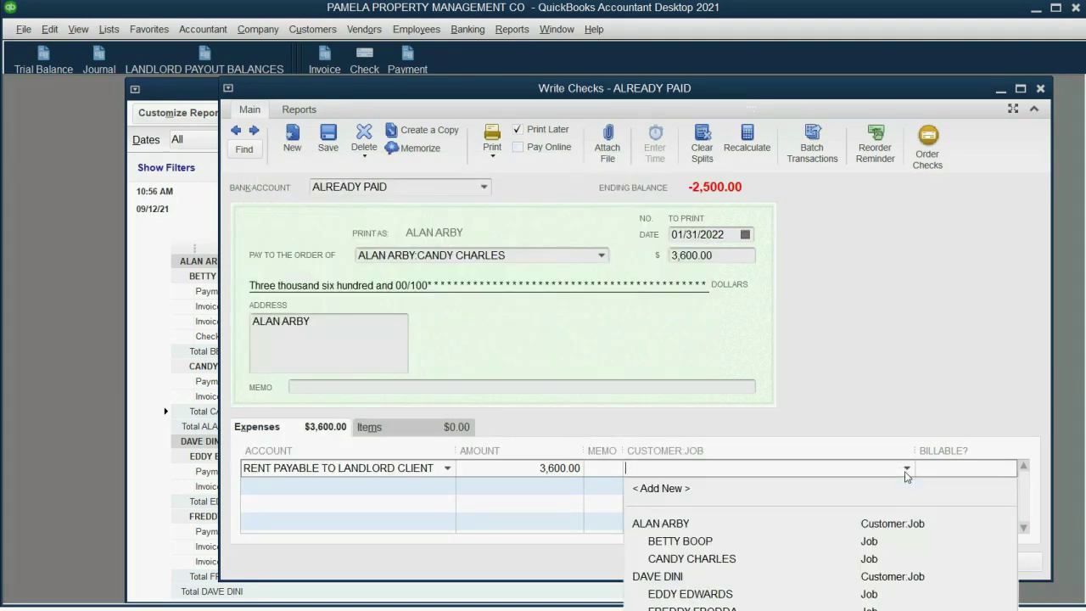
click(704, 558)
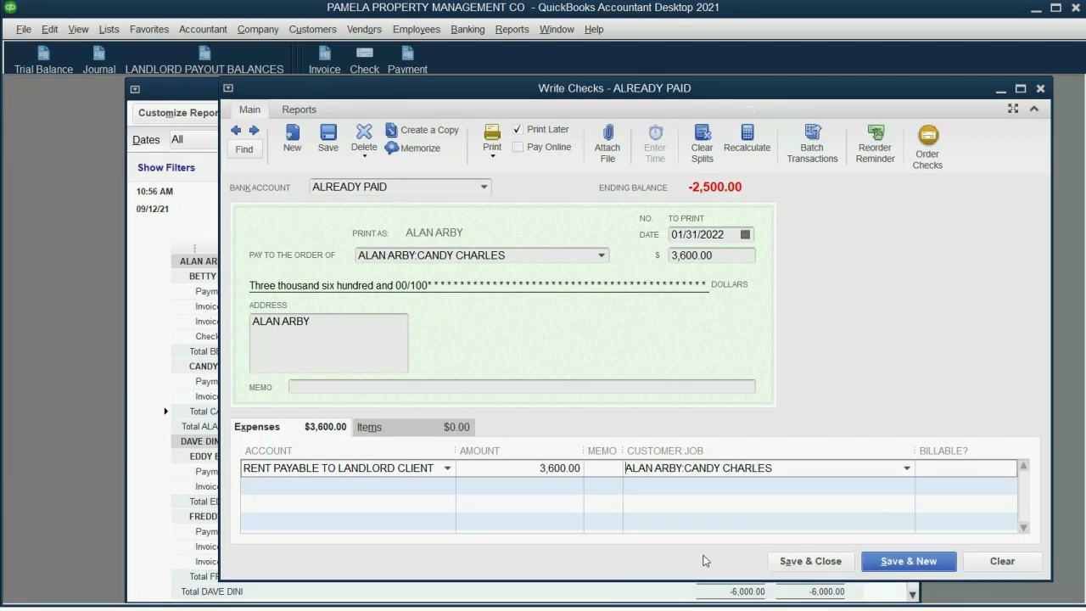
click(795, 561)
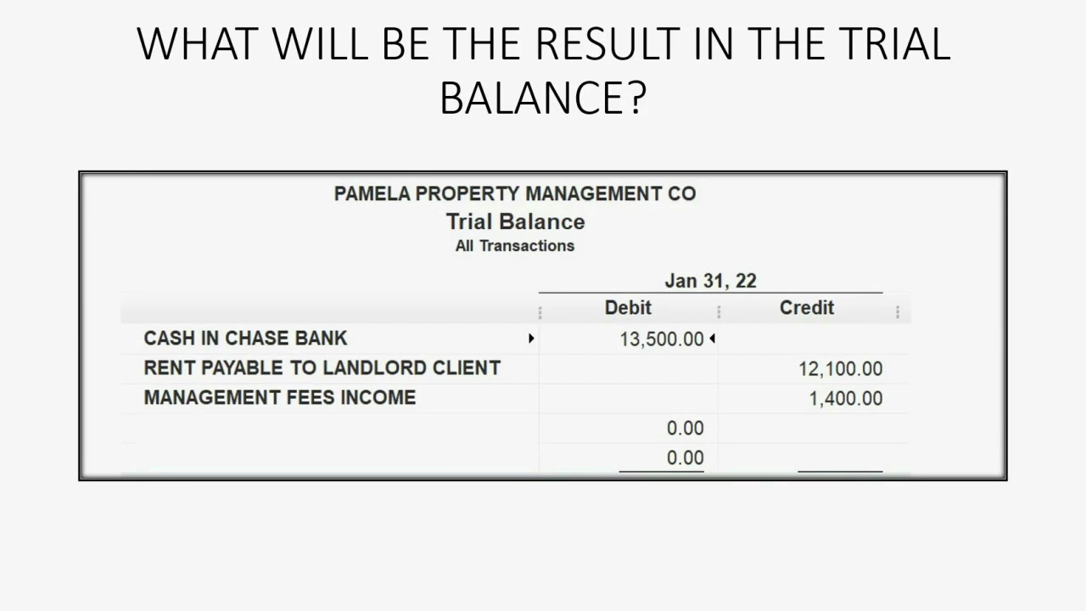
key(Right)
key(Right)
key(Right)
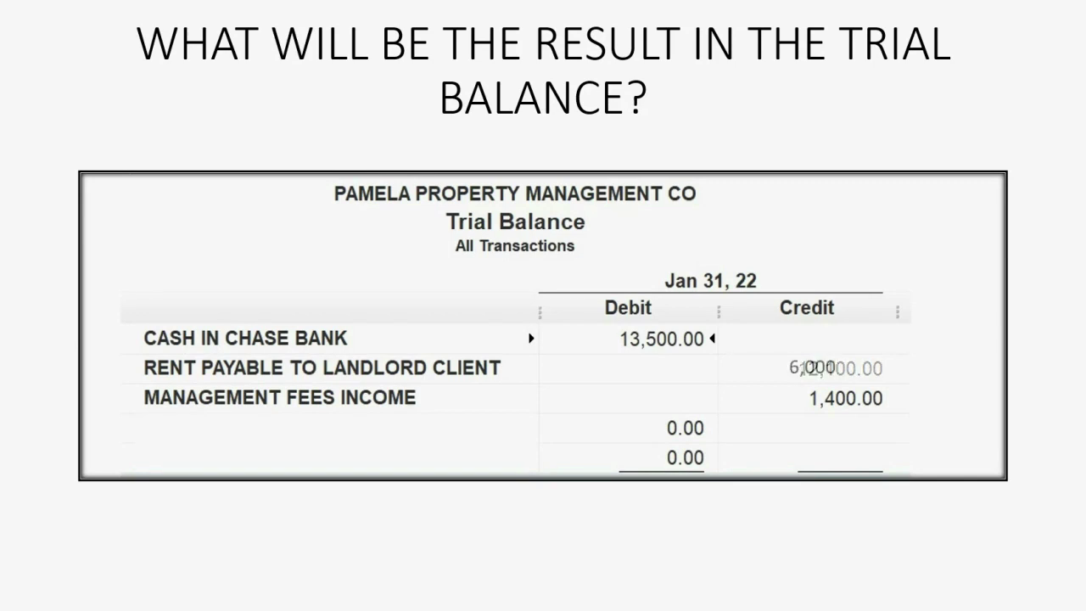
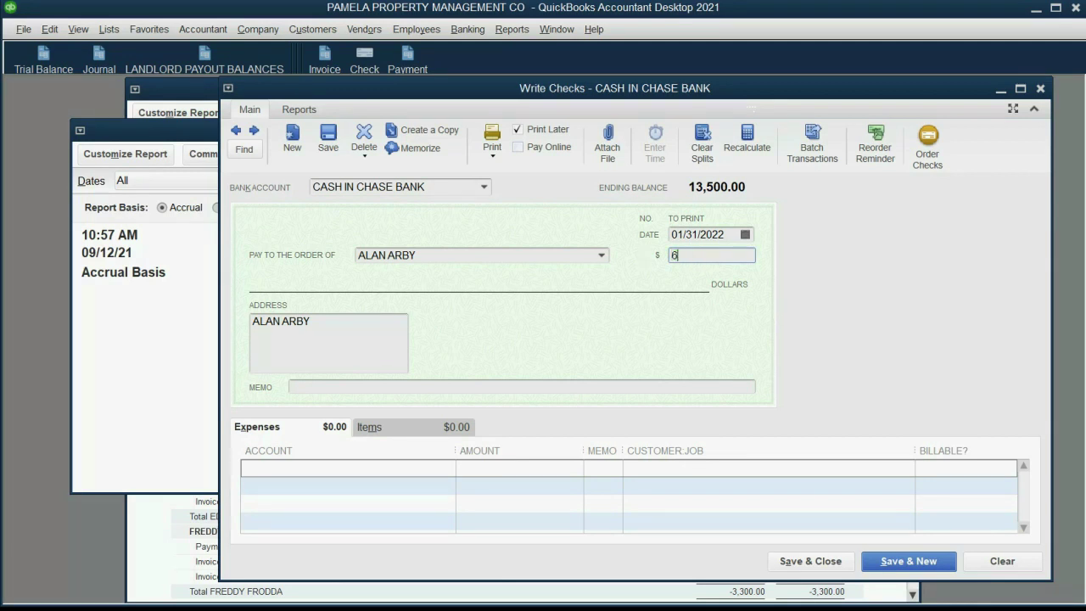
Set the landlord's CASH IN CHASE BANK check to 6,100.00 with ALREADY PAID as the expense account, and save and close it.
text(00)
key(Tab)
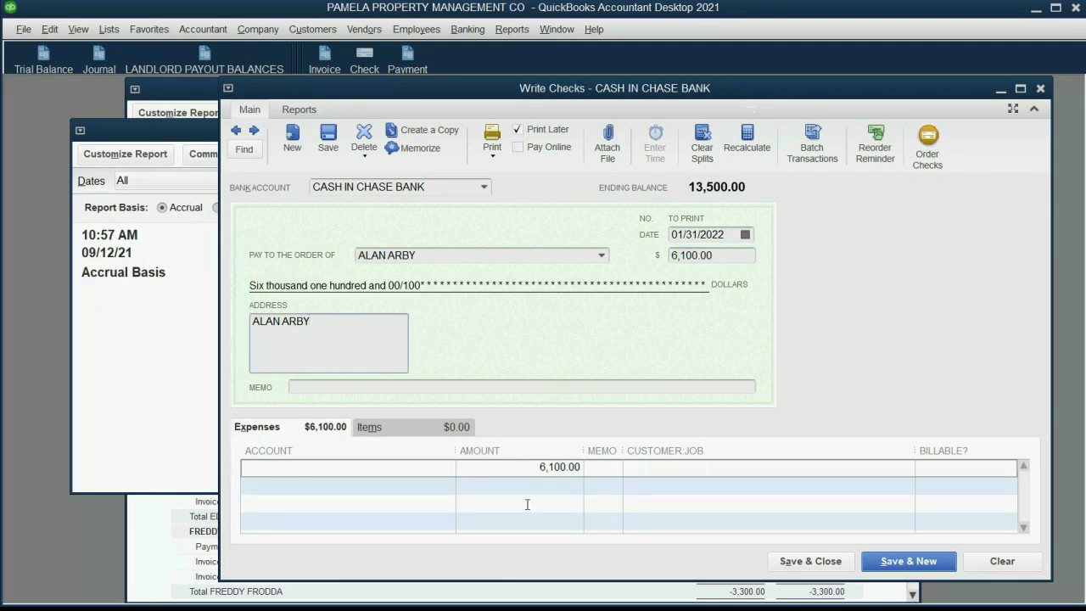
click(448, 468)
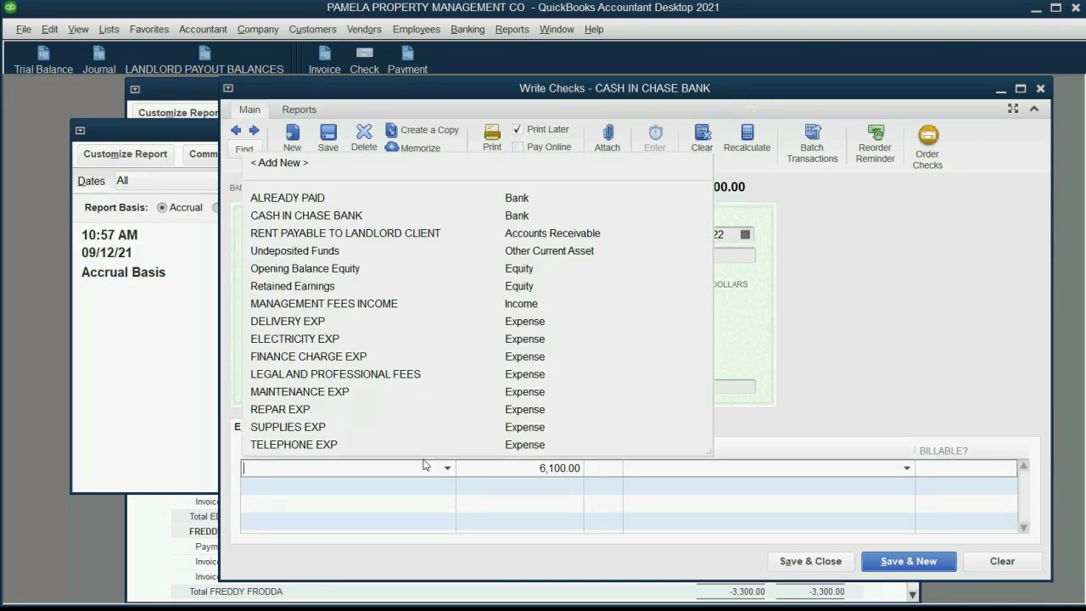
click(342, 204)
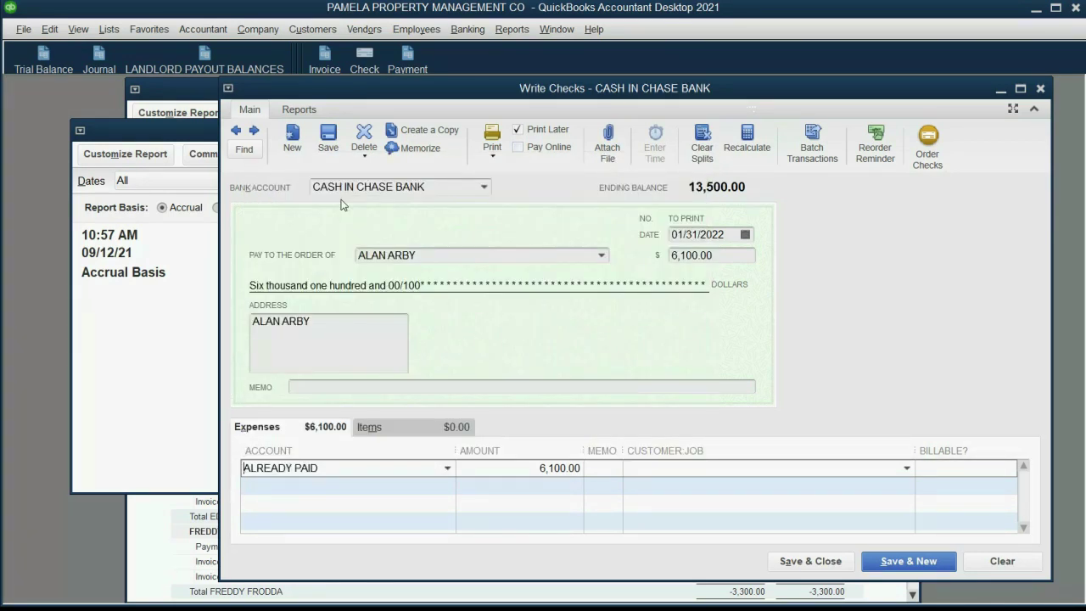
click(810, 560)
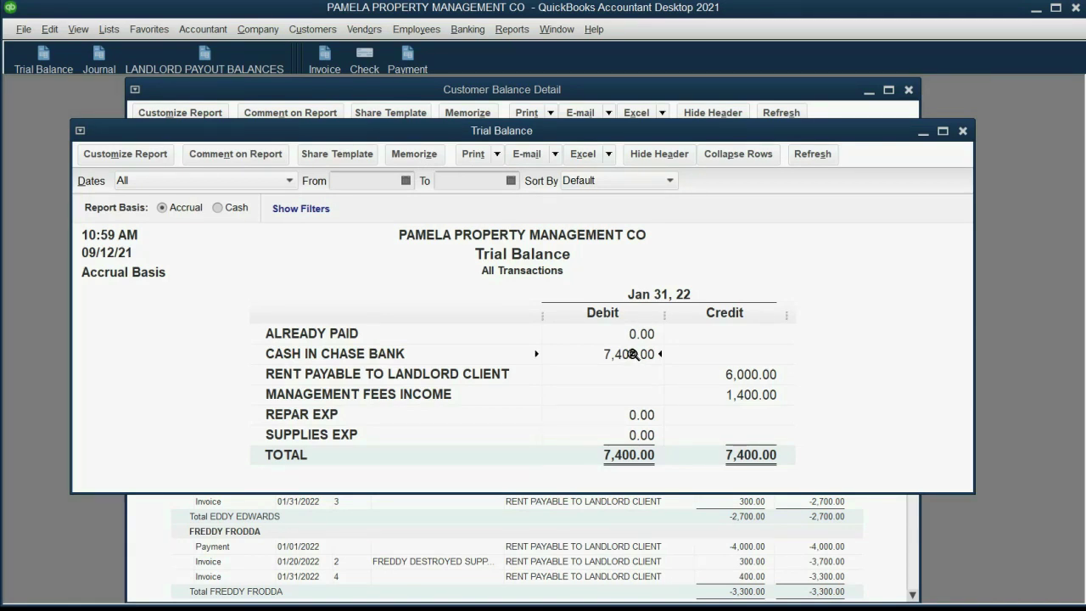
Compare the payout balances report's per-landlord balances and grand total with the rent payable balance in the trial balance.
click(882, 550)
drag(791, 97, 794, 82)
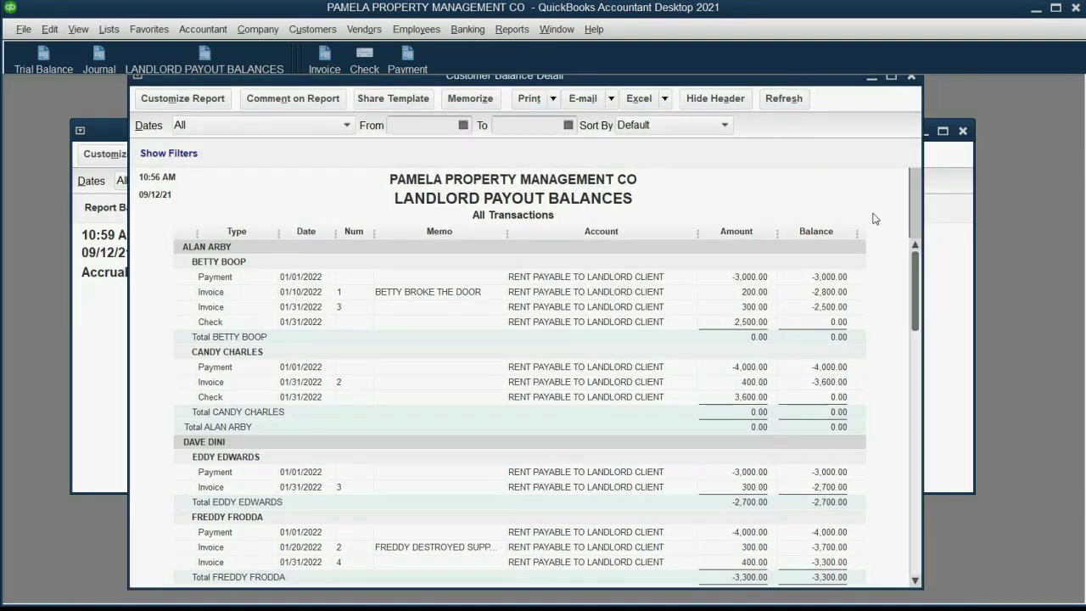
drag(911, 284, 937, 523)
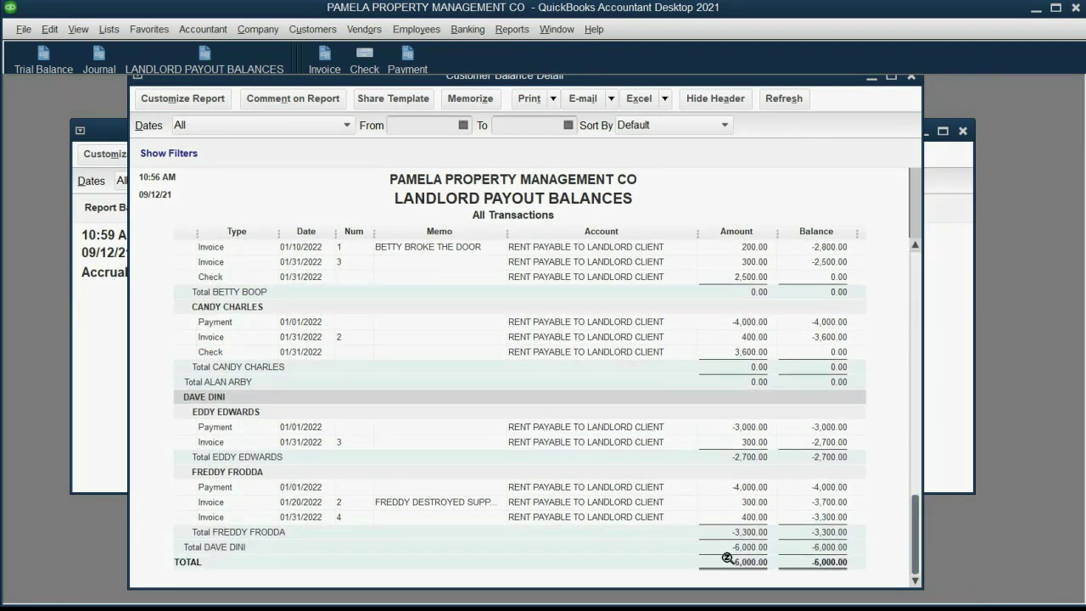
click(125, 375)
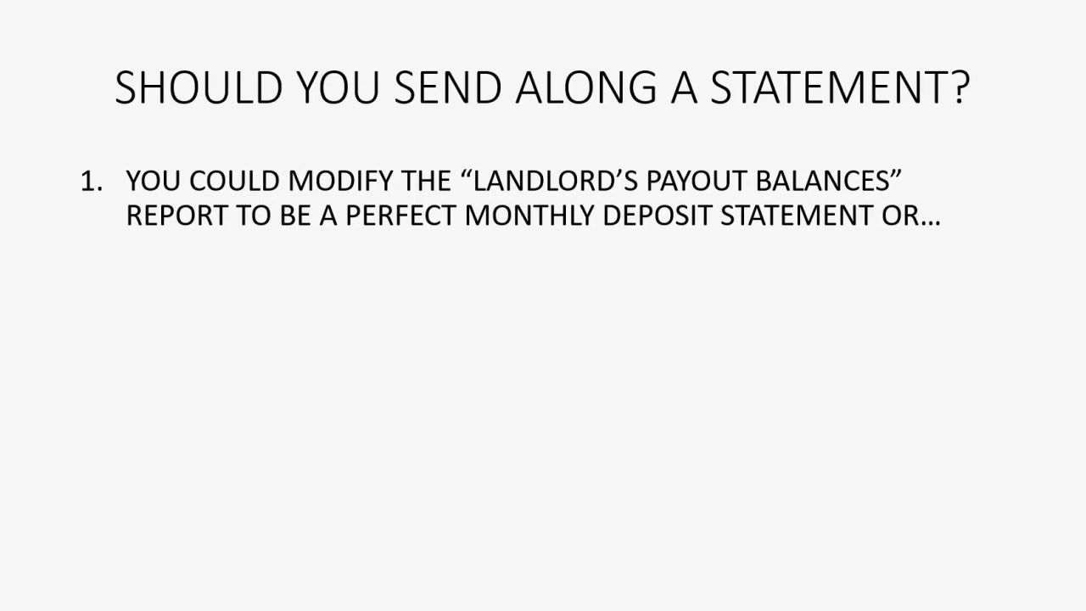
key(Right)
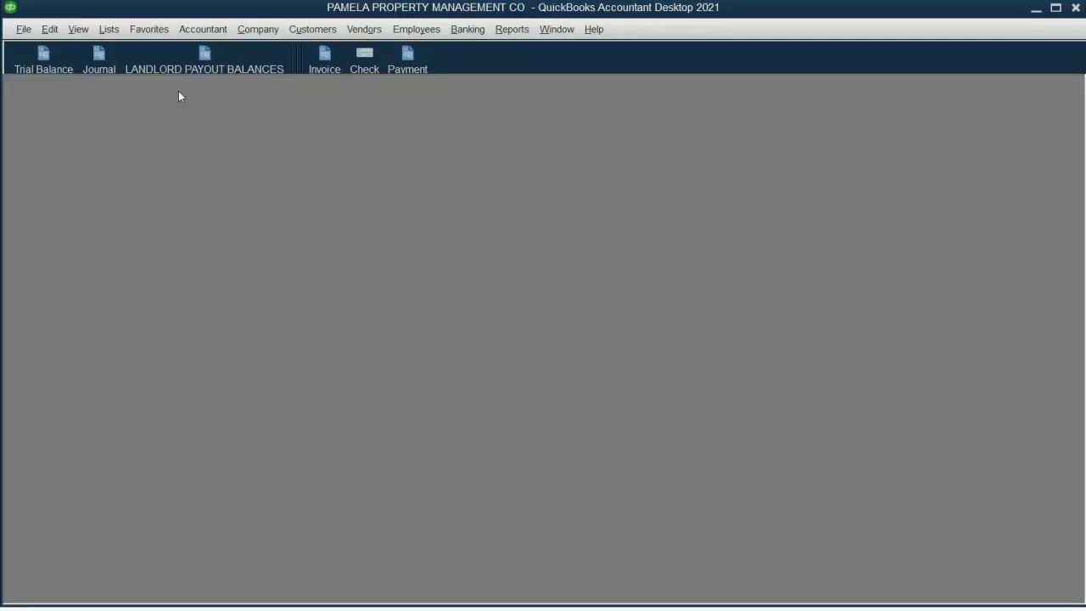
Open the LANDLORD PAYOUT BALANCES report and examine the first landlord's tenant transactions, including the payout check.
click(180, 63)
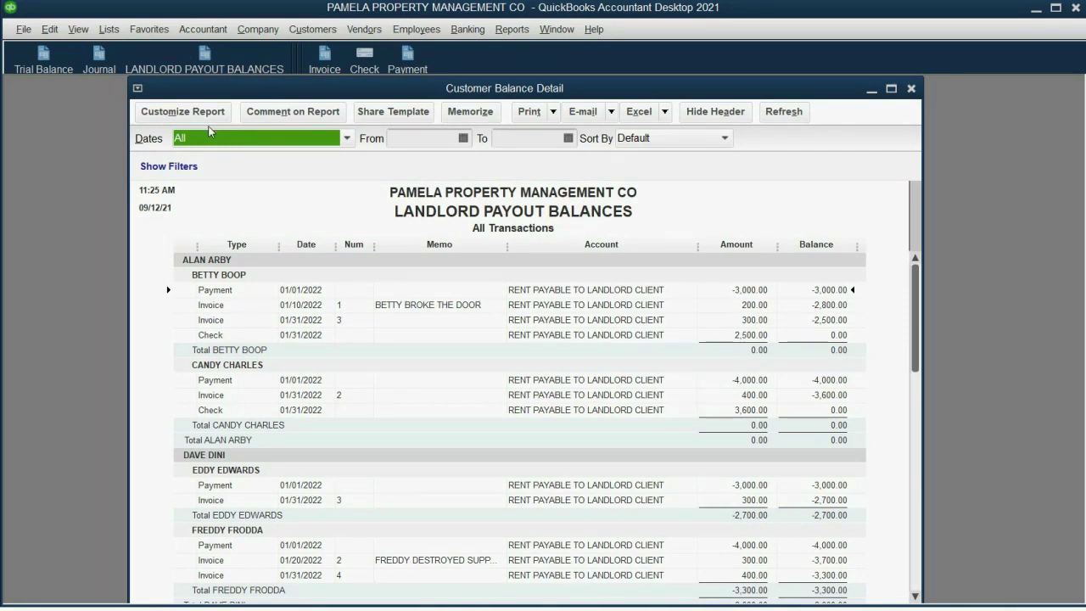
click(264, 261)
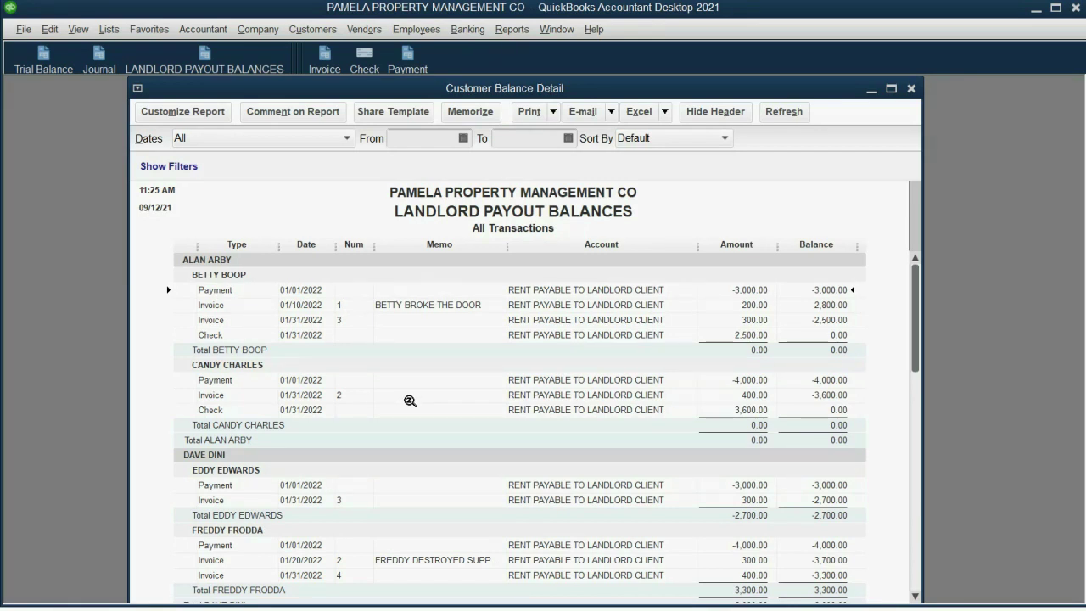
click(316, 336)
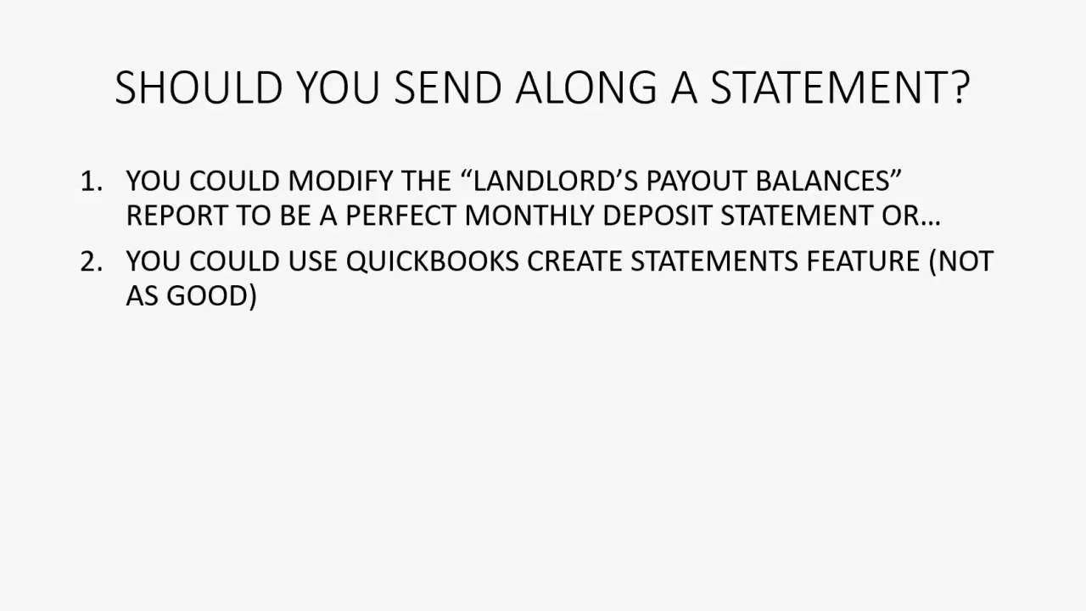
click(546, 566)
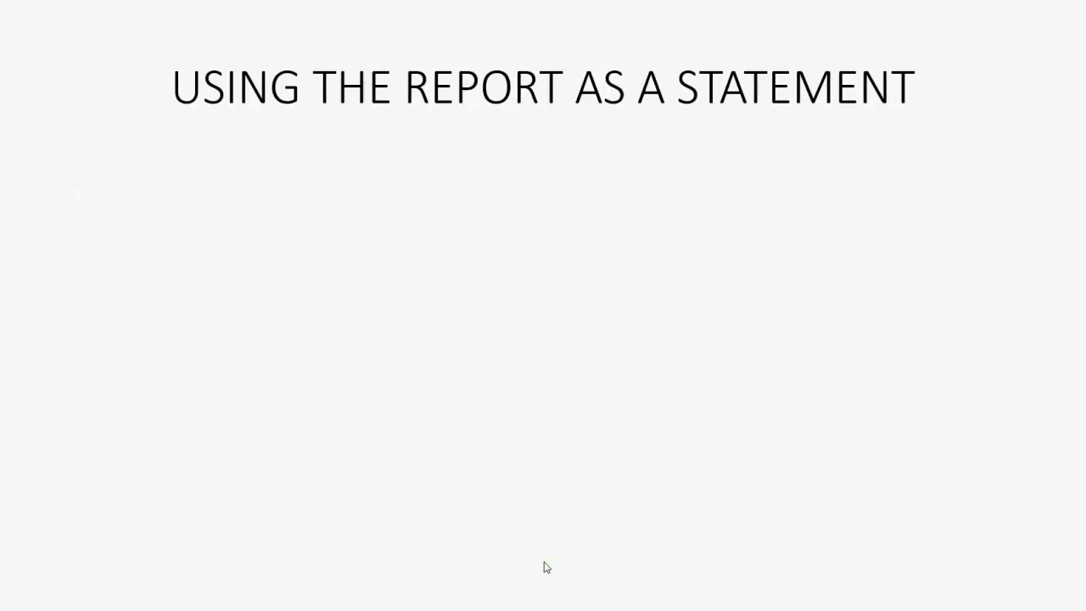
click(892, 538)
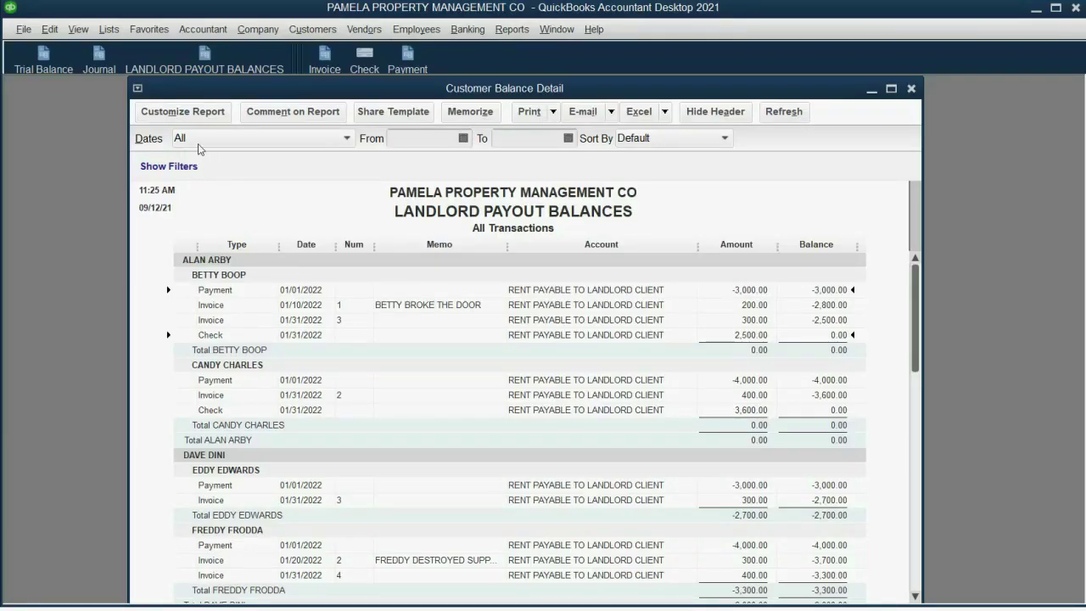
Customize the payout balances report with a Name filter limited to the first landlord, including all of that landlord's tenant jobs.
click(183, 113)
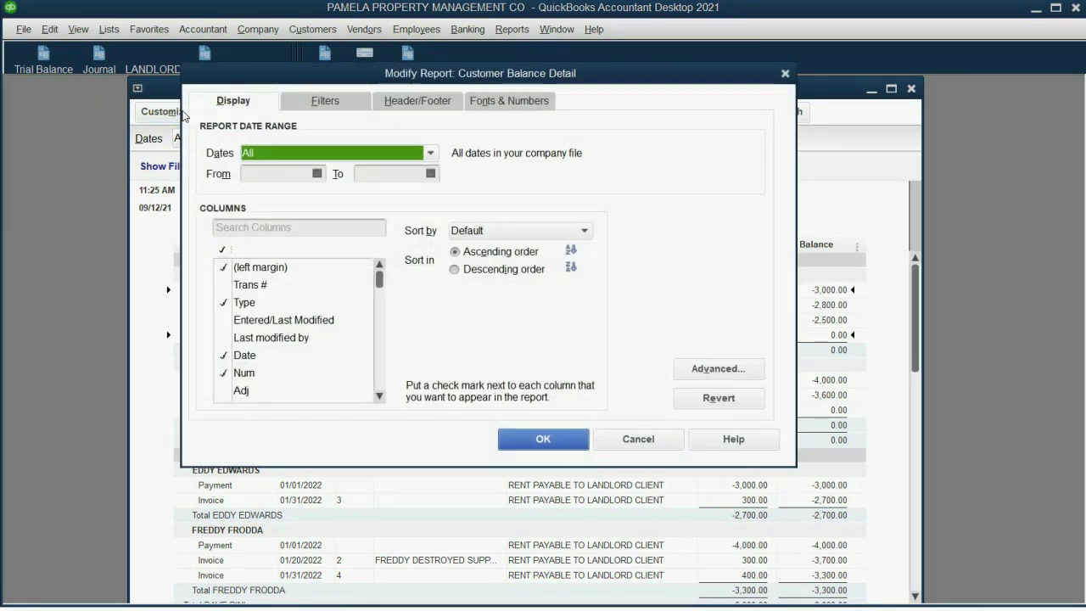
click(339, 103)
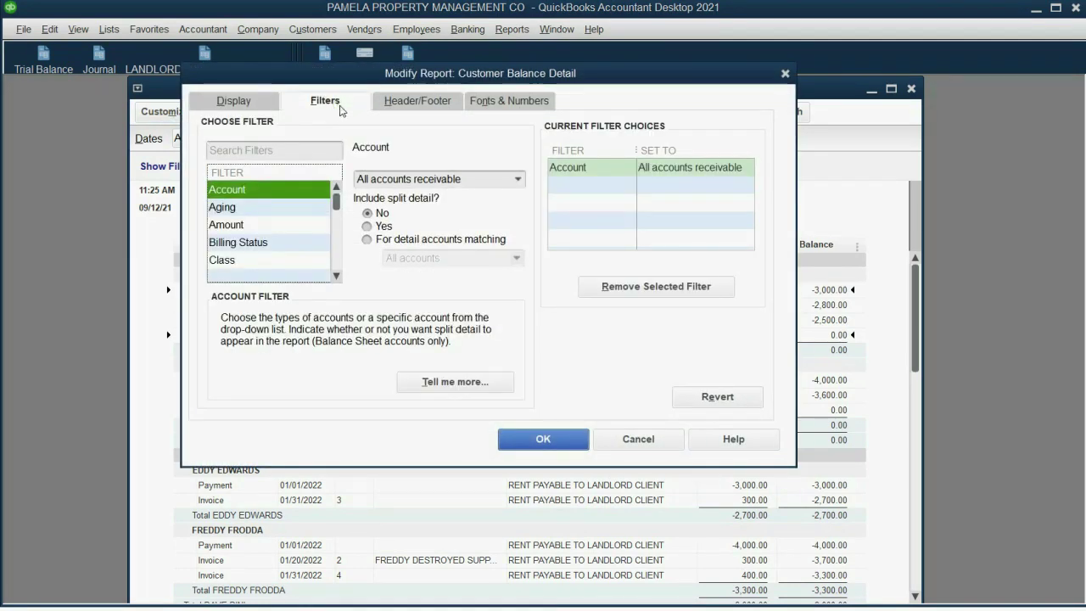
click(273, 225)
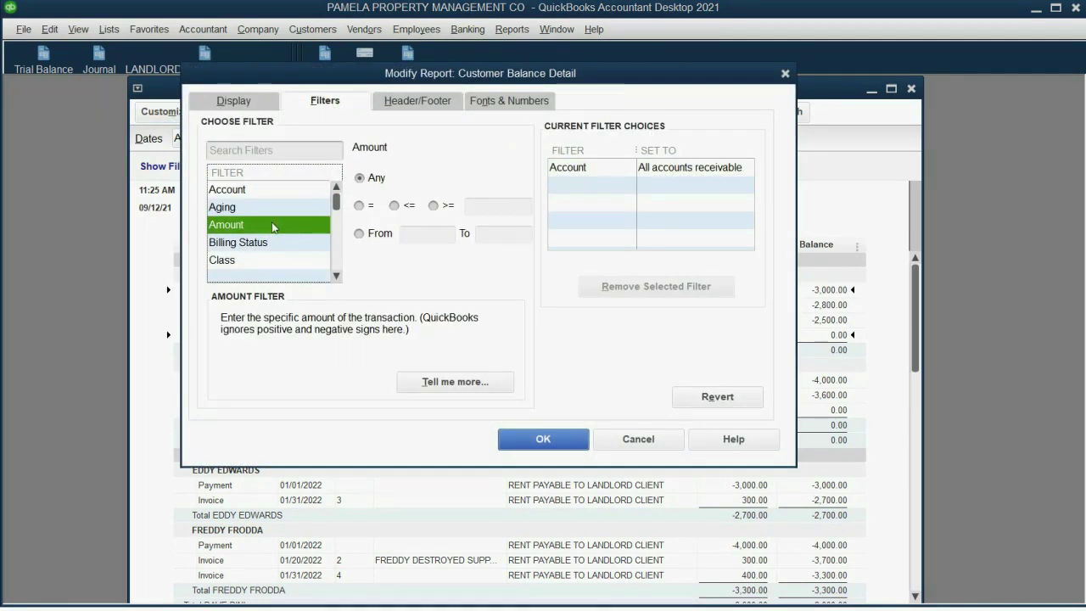
scroll(273, 225, down, 4)
click(274, 225)
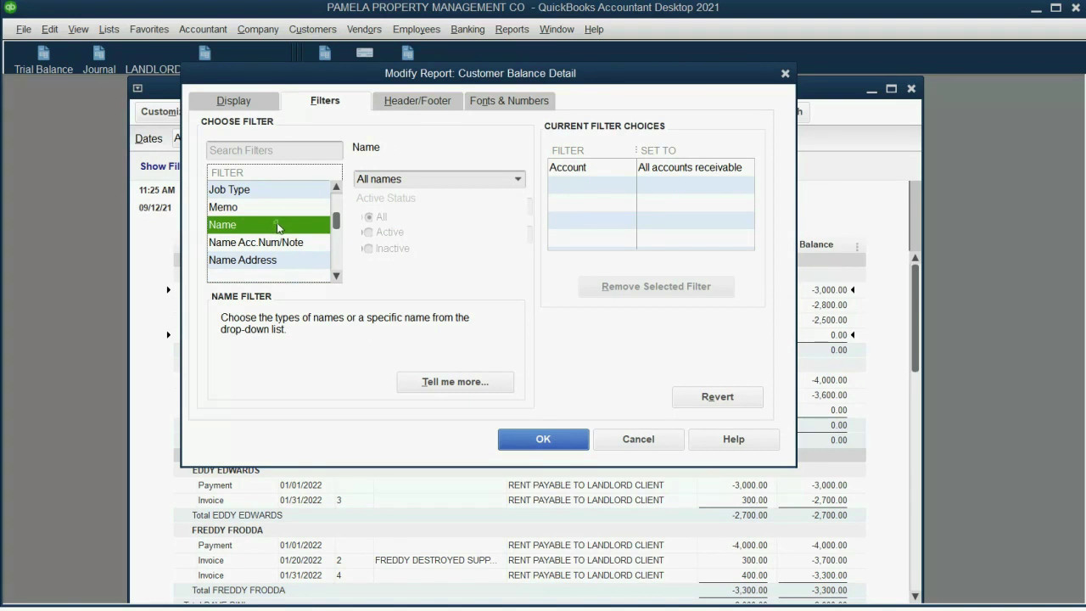
click(518, 180)
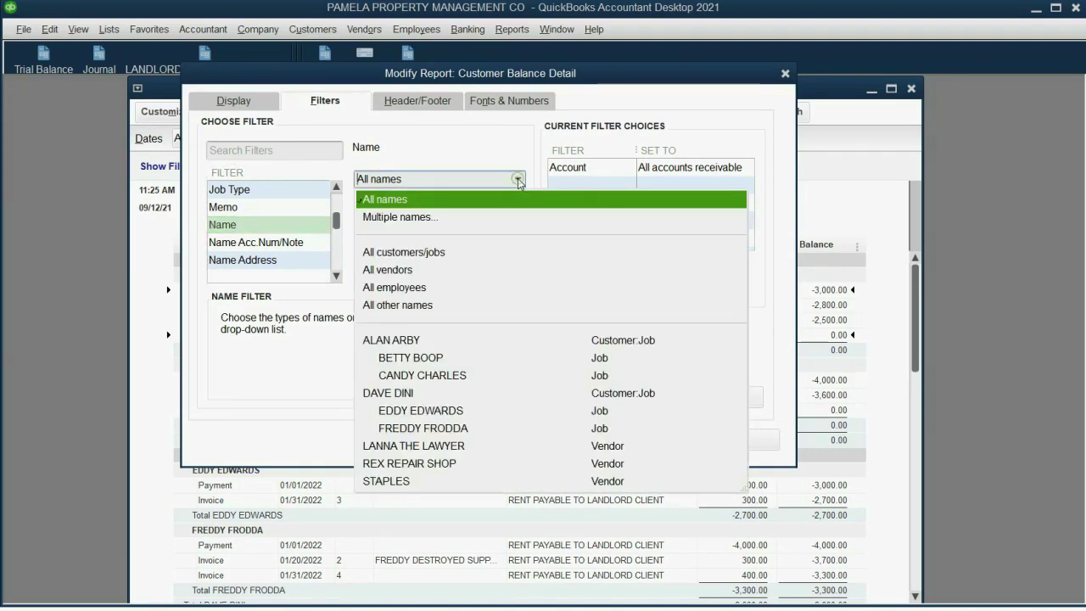
click(416, 341)
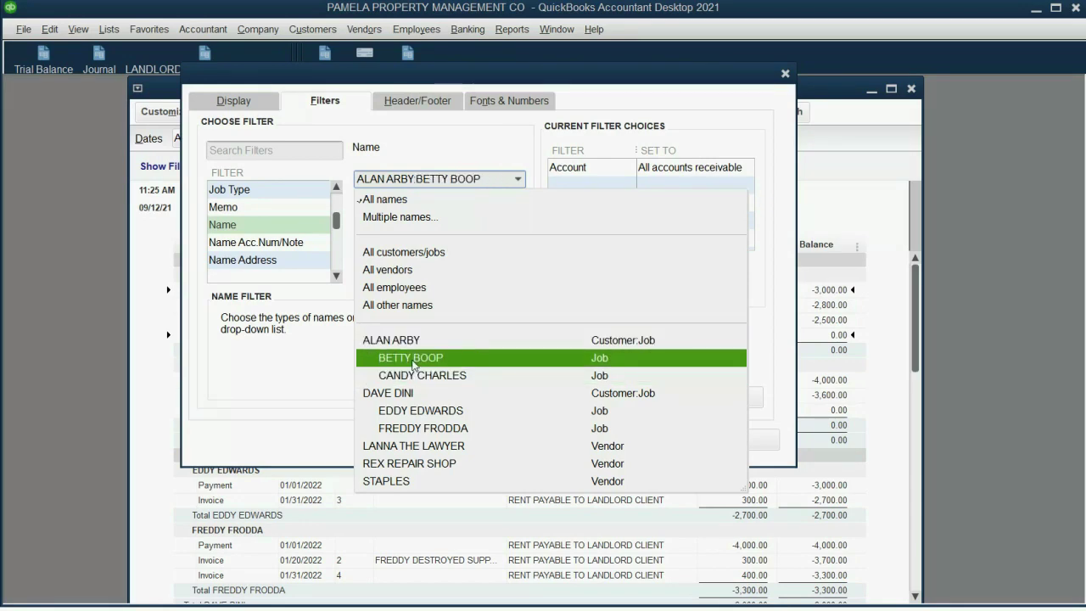
click(404, 347)
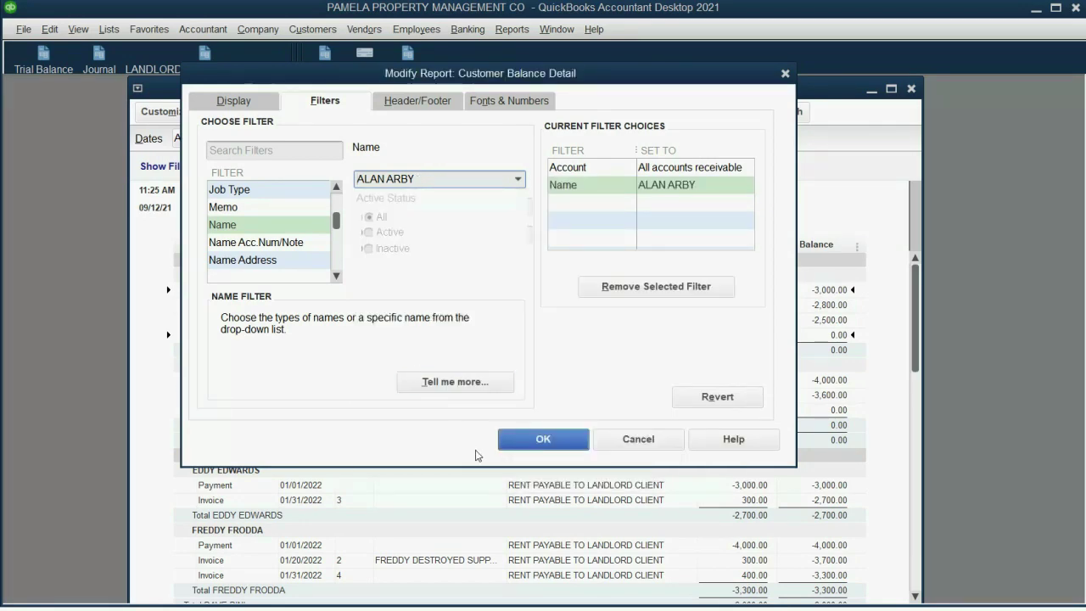
click(526, 438)
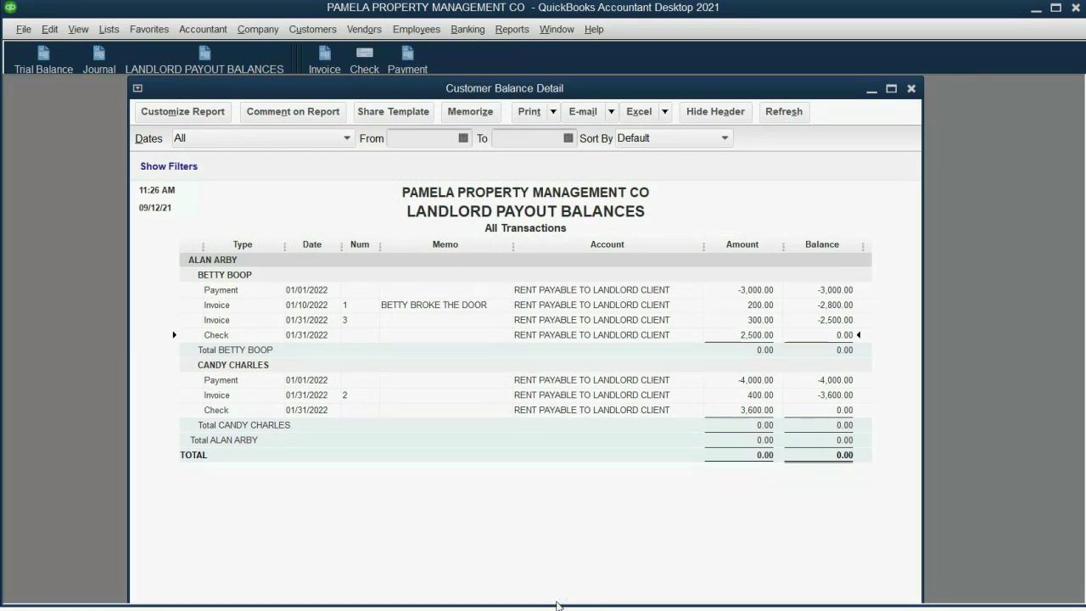
drag(558, 605, 544, 574)
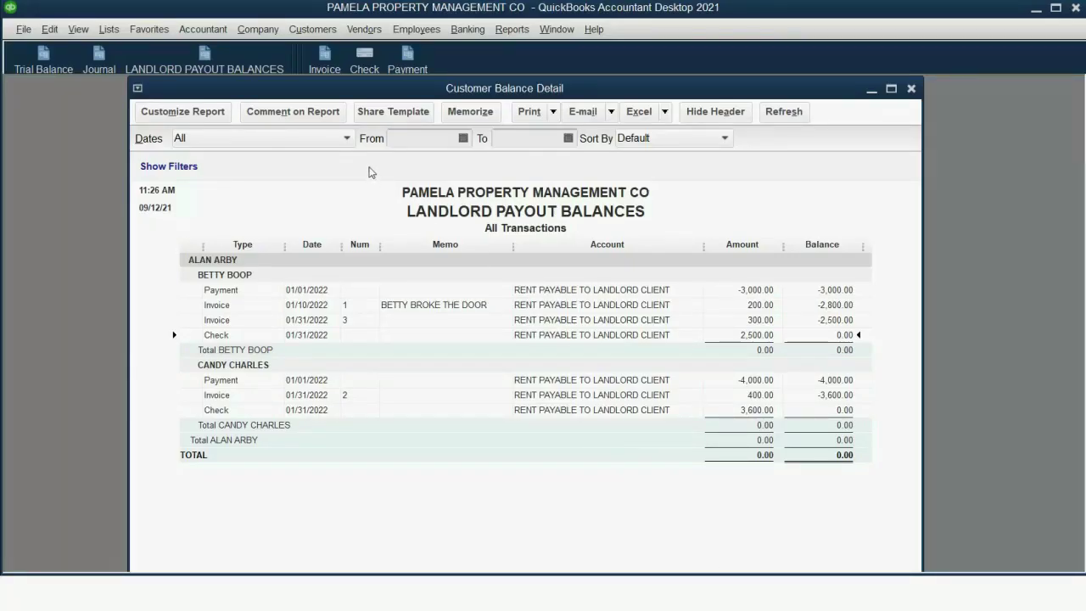
Try the This Month and Last Week date ranges on the filtered payout balances report.
click(346, 138)
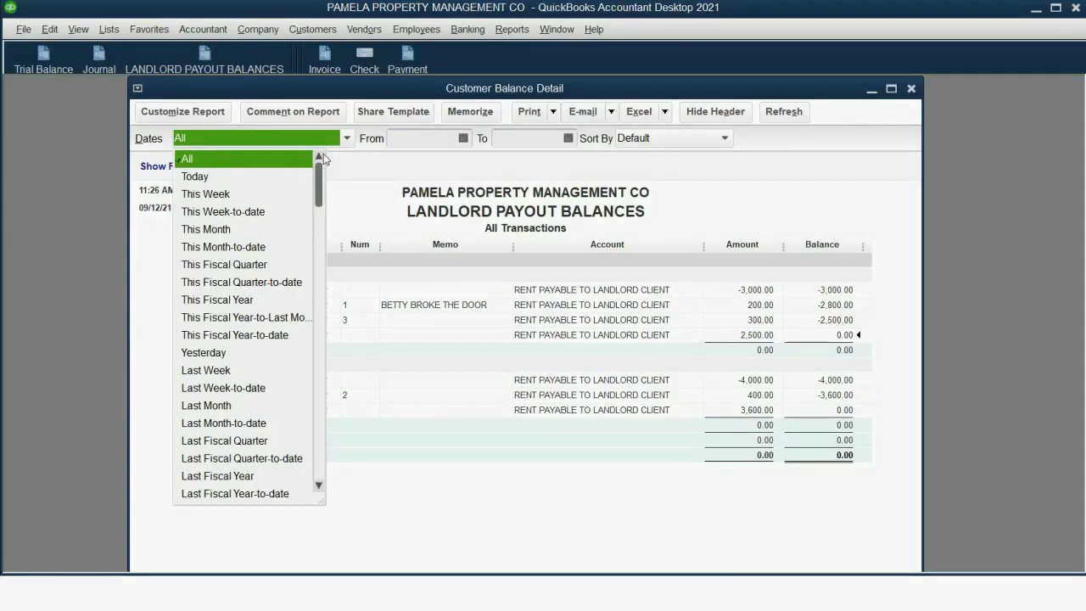
click(265, 229)
click(346, 138)
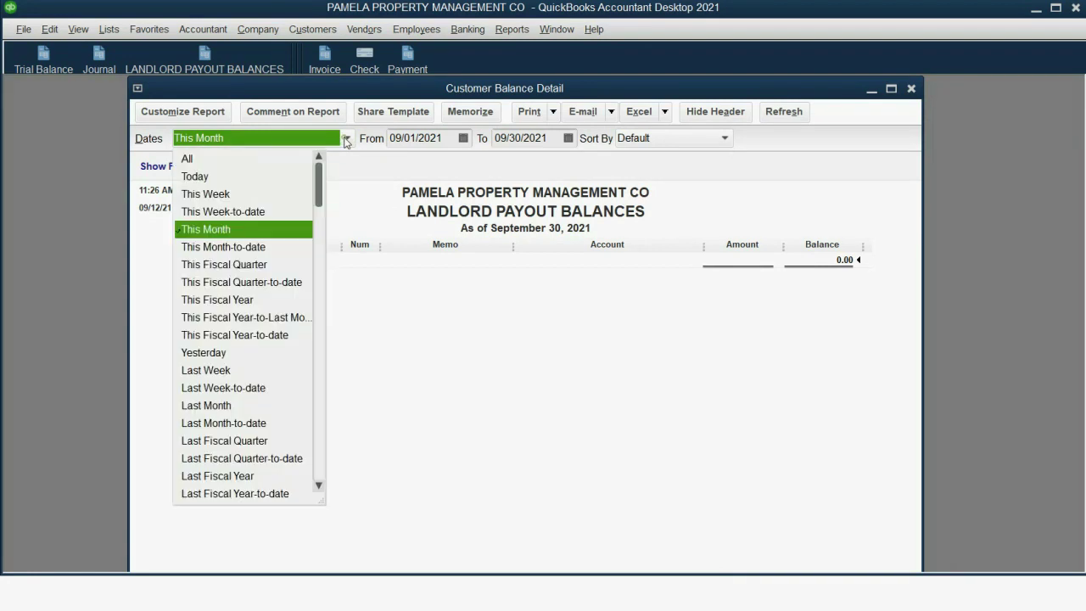
click(240, 370)
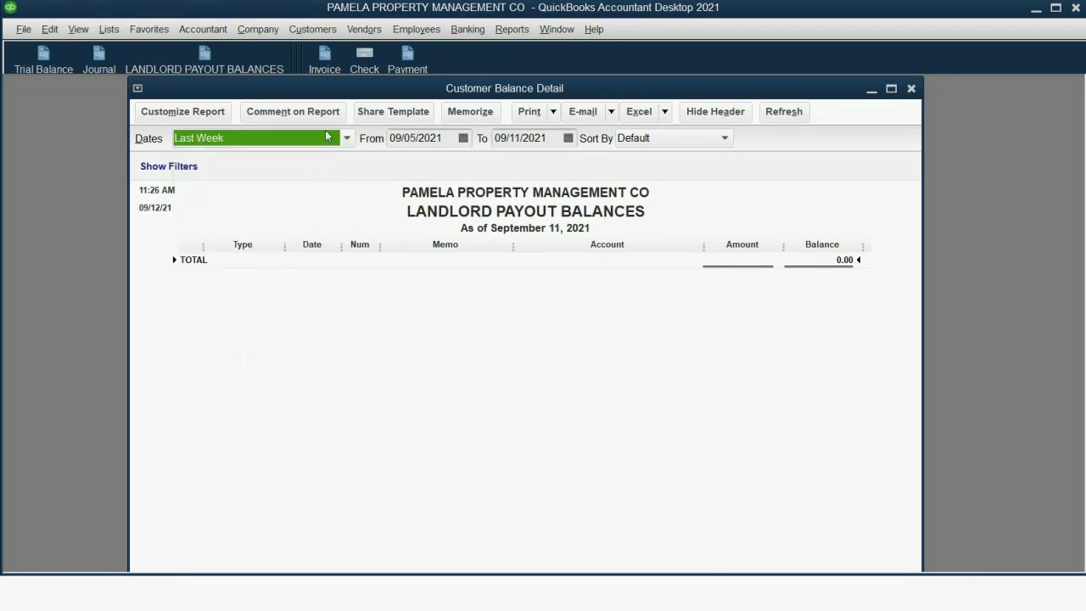
Try the Next Month range on the filtered payout balances report, and set its end date to 01/31/2022.
click(340, 137)
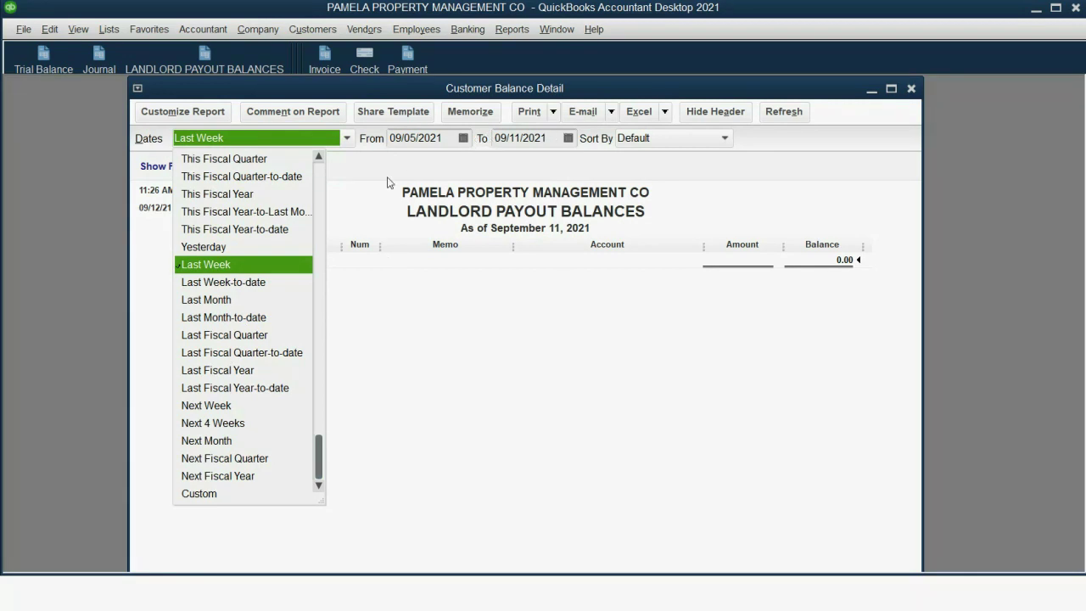
click(237, 441)
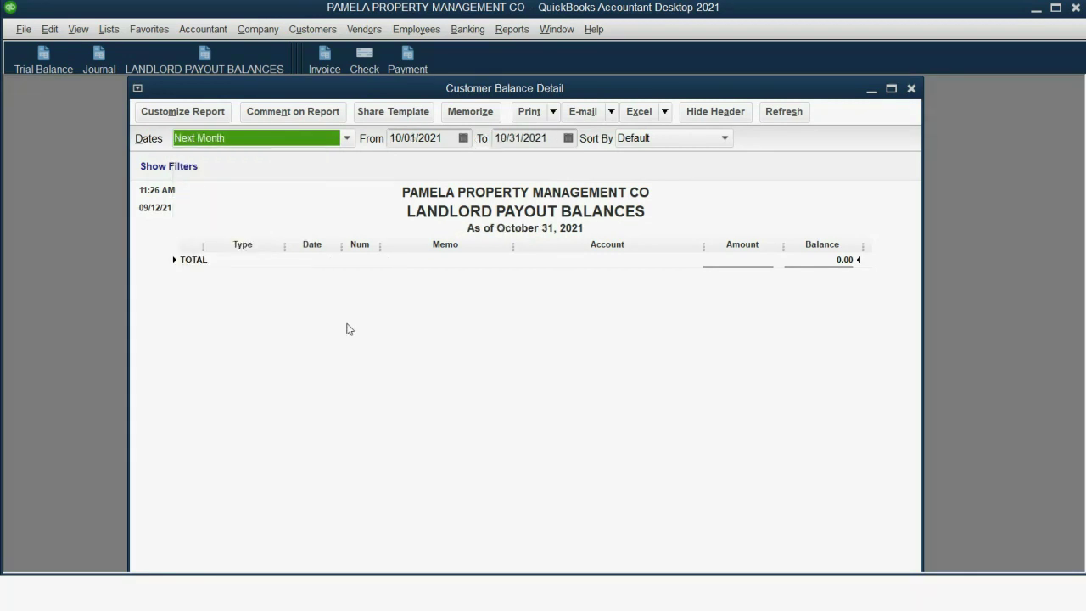
click(567, 137)
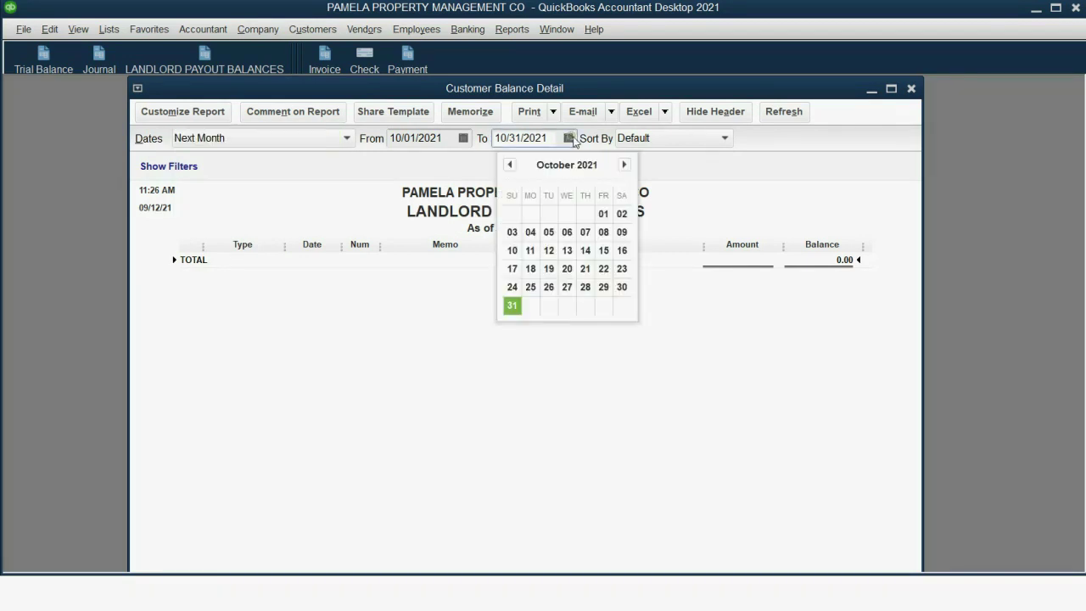
click(624, 165)
click(624, 165)
click(624, 165)
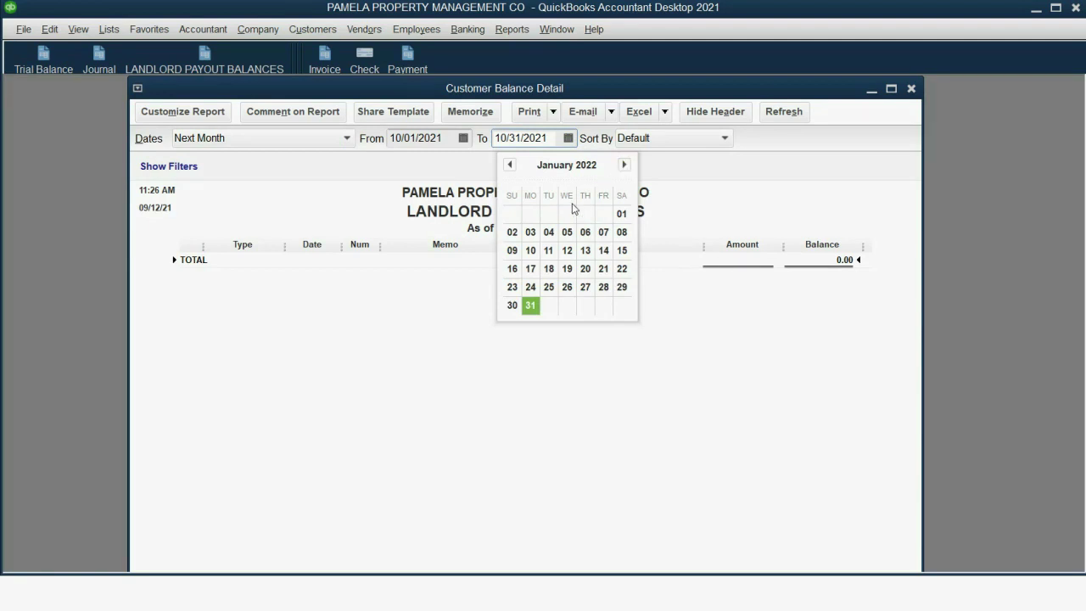
click(530, 305)
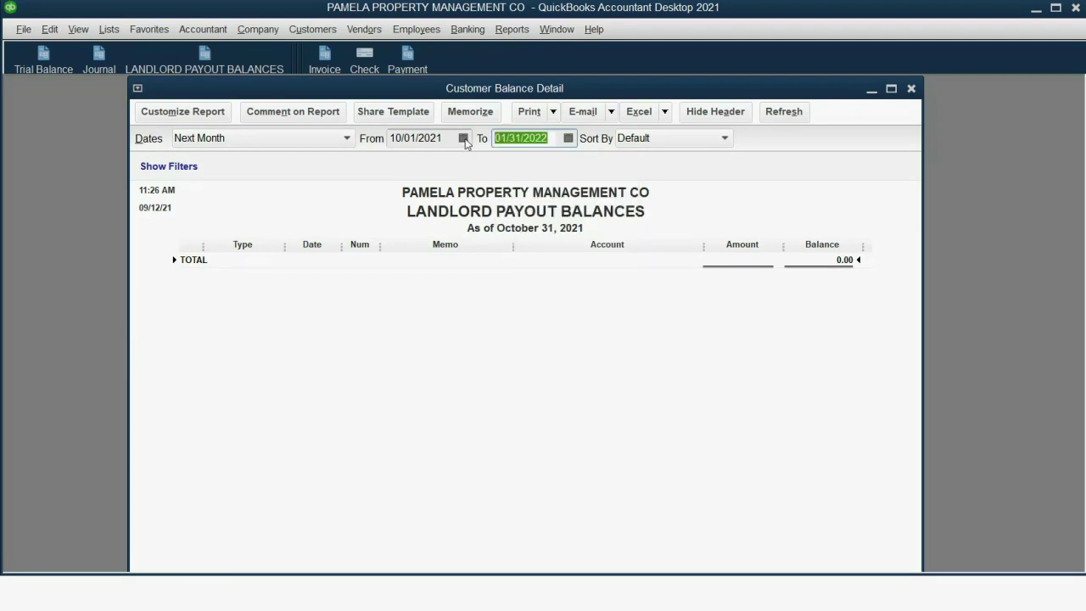
Set the report's start date to 01/01/2022 and refresh the payout balances report.
click(463, 137)
click(519, 164)
click(519, 165)
click(519, 164)
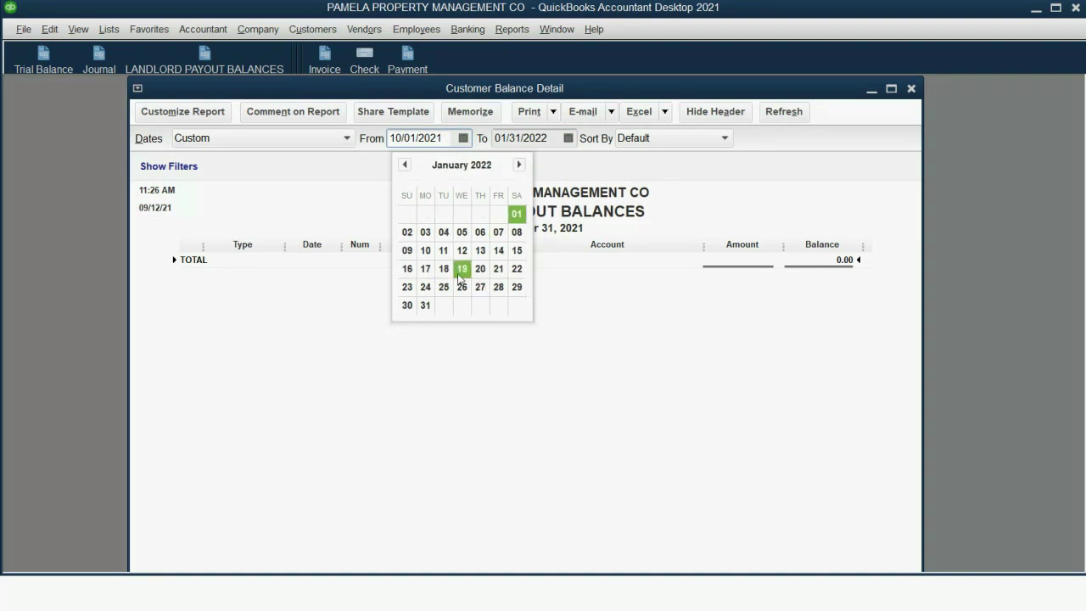
click(425, 305)
click(441, 140)
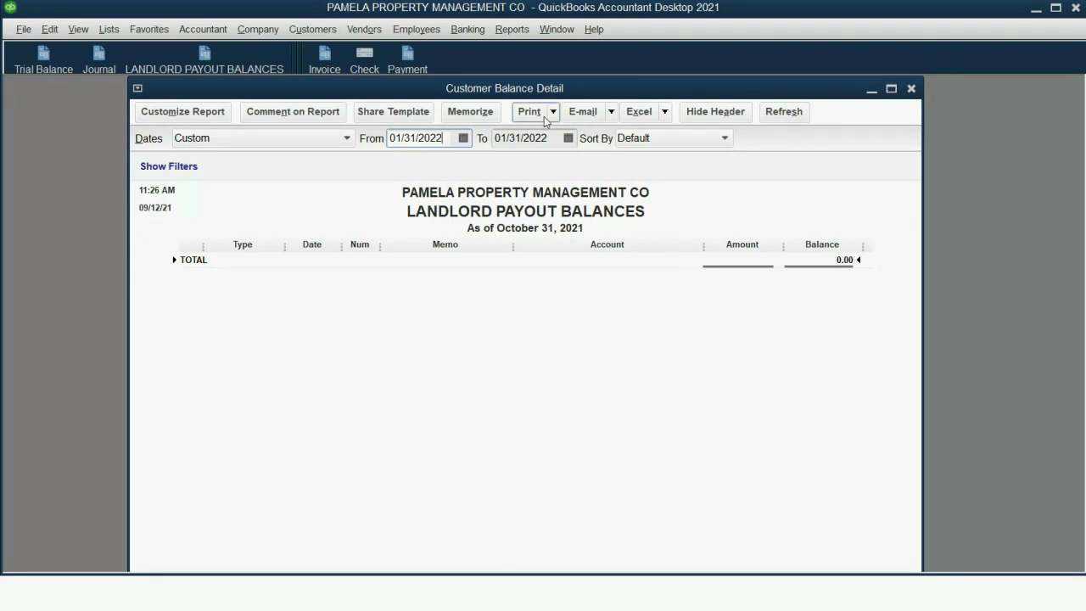
click(463, 140)
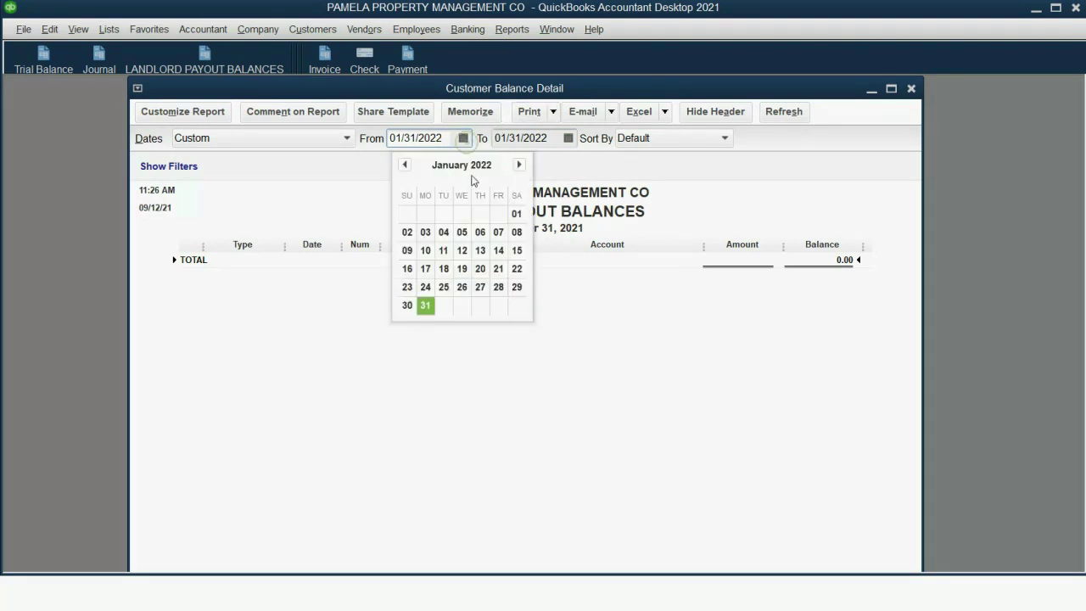
click(514, 217)
click(463, 137)
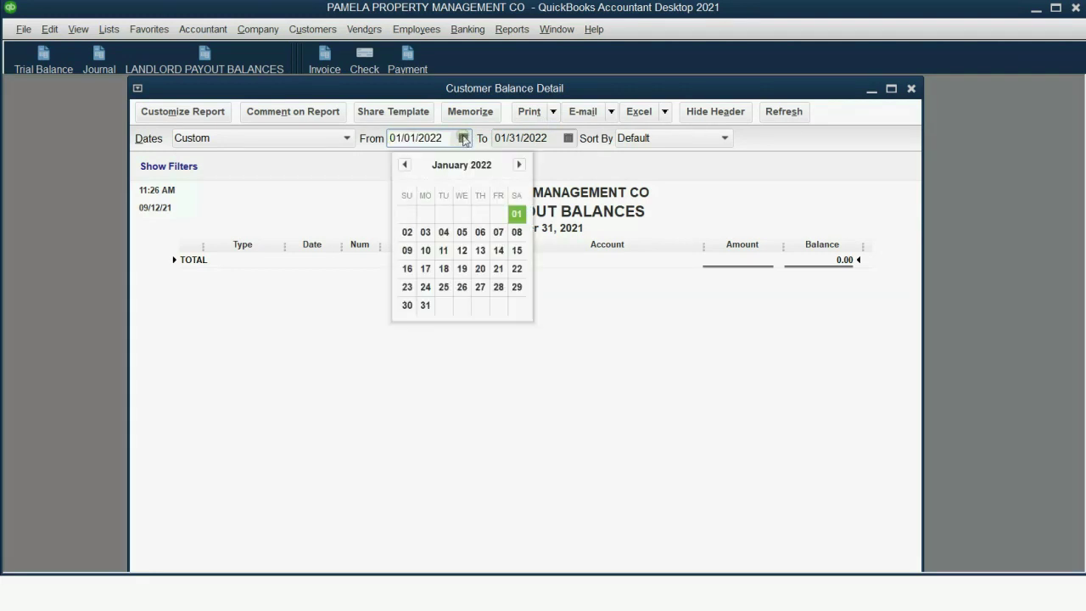
click(556, 137)
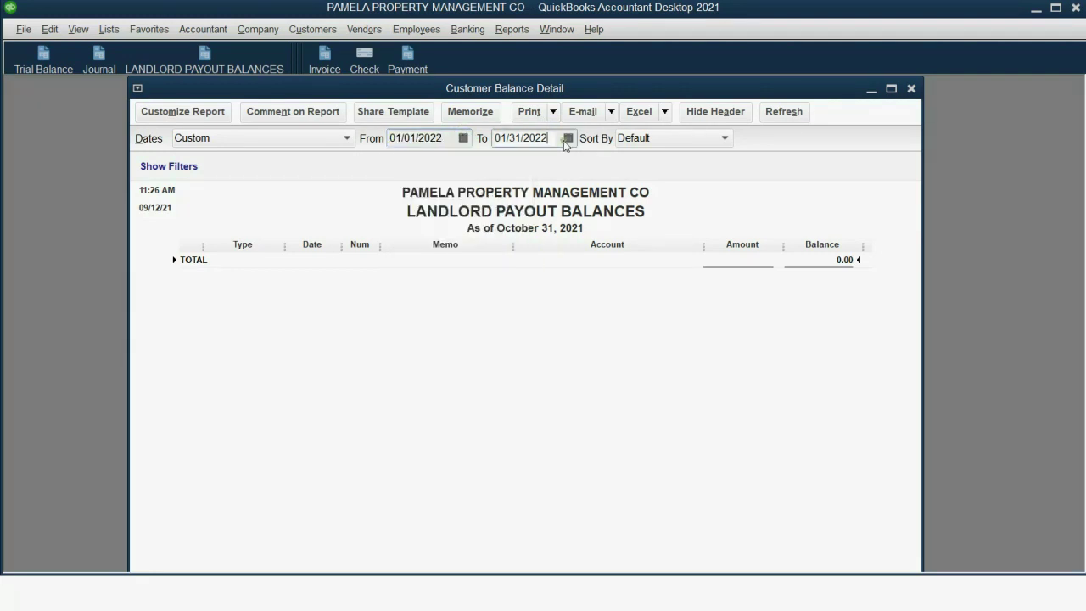
click(780, 113)
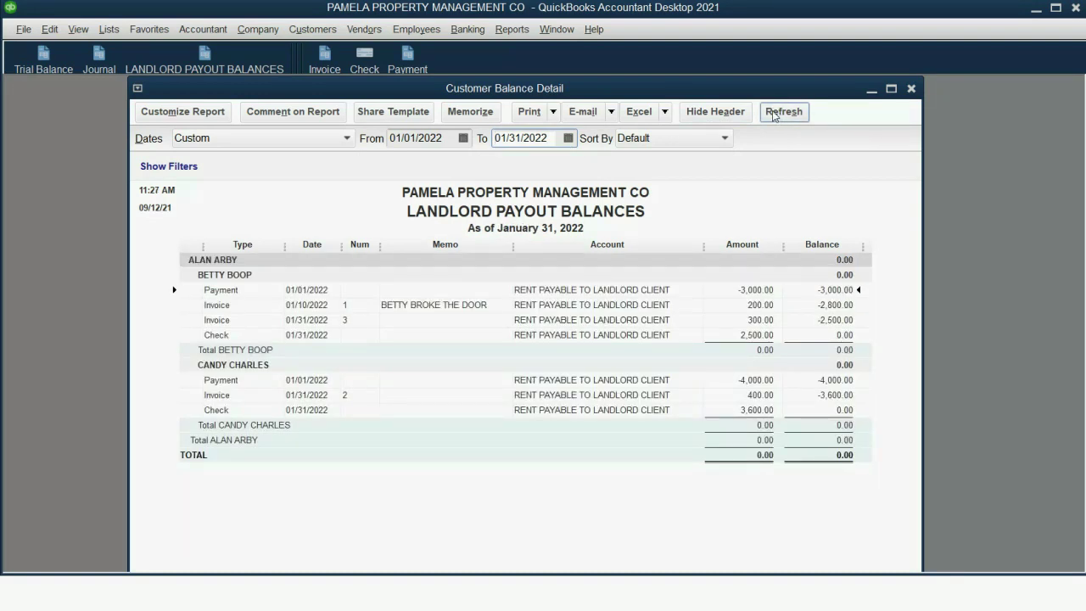
Review the first landlord's January 2022 transactions and date range in the payout balances report, and close it.
click(463, 137)
click(568, 138)
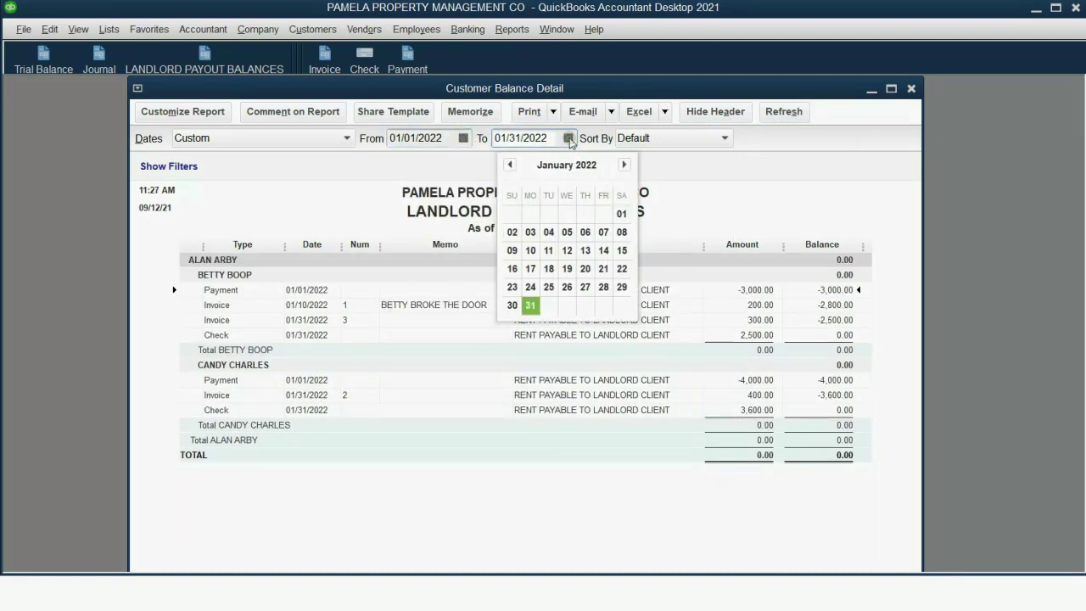
click(726, 186)
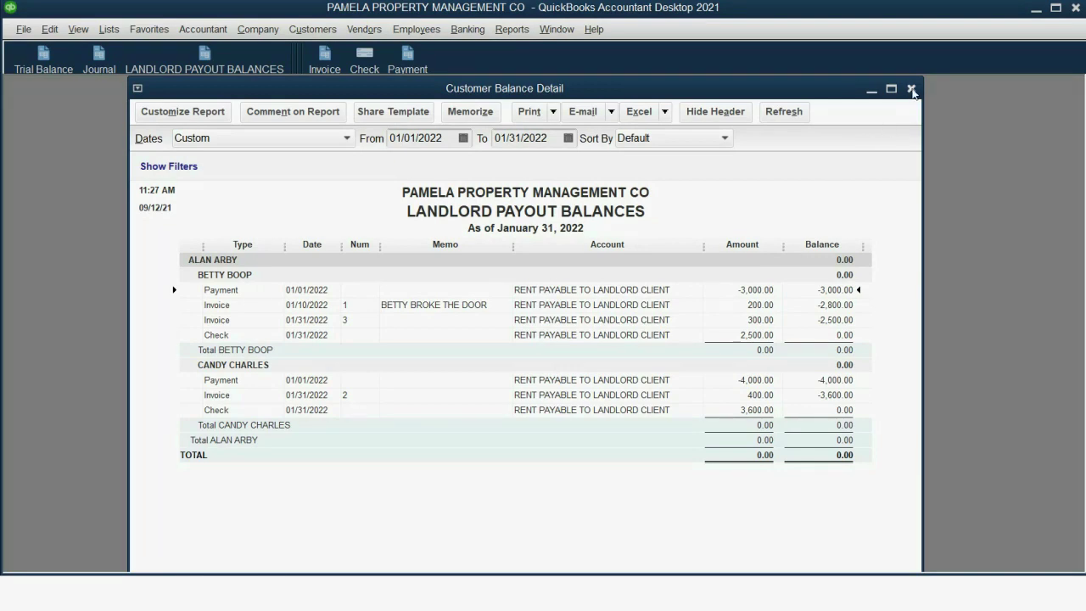
click(911, 88)
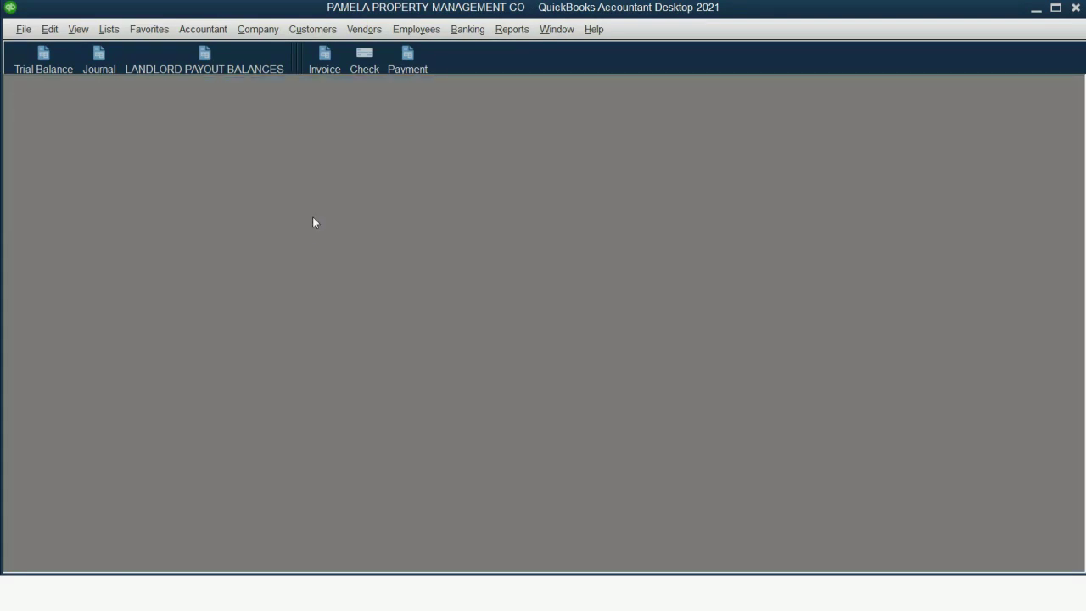
Start creating customer statements and set the statement date to 01/31/2022.
click(266, 30)
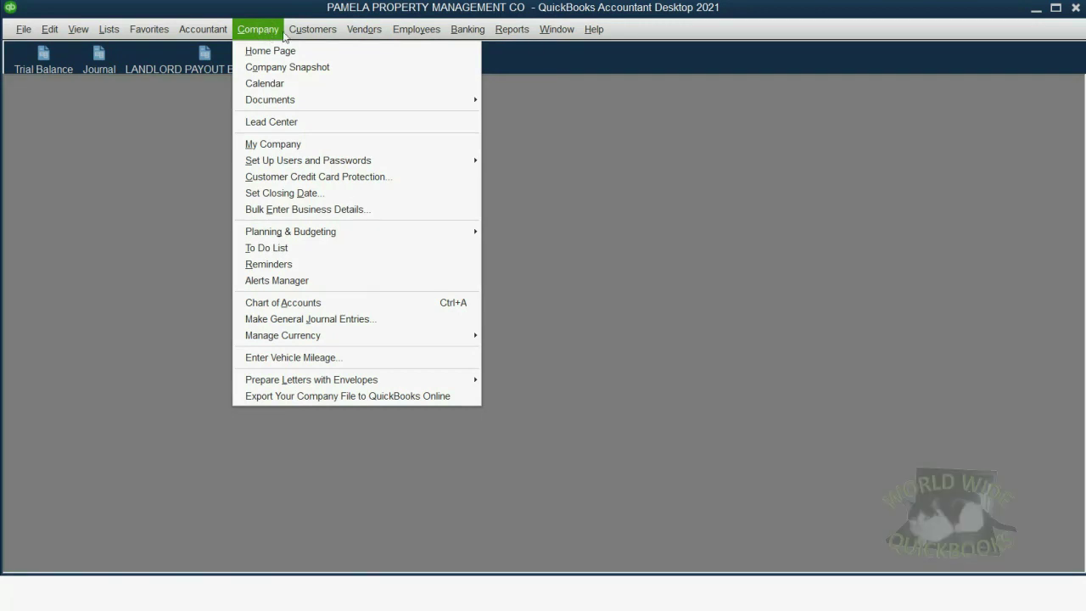
mouse_move(311, 40)
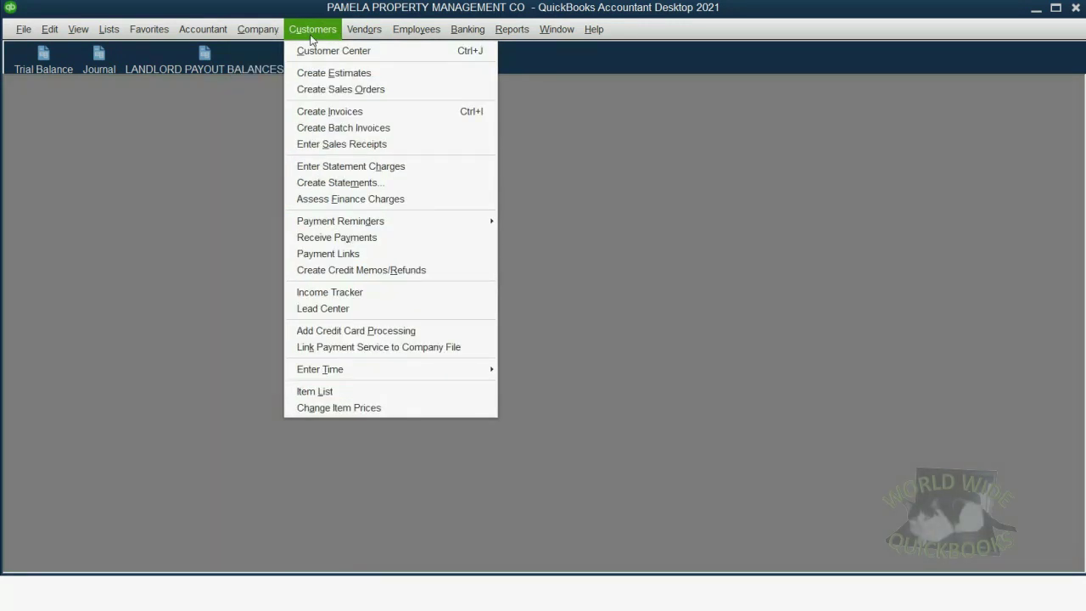
click(350, 183)
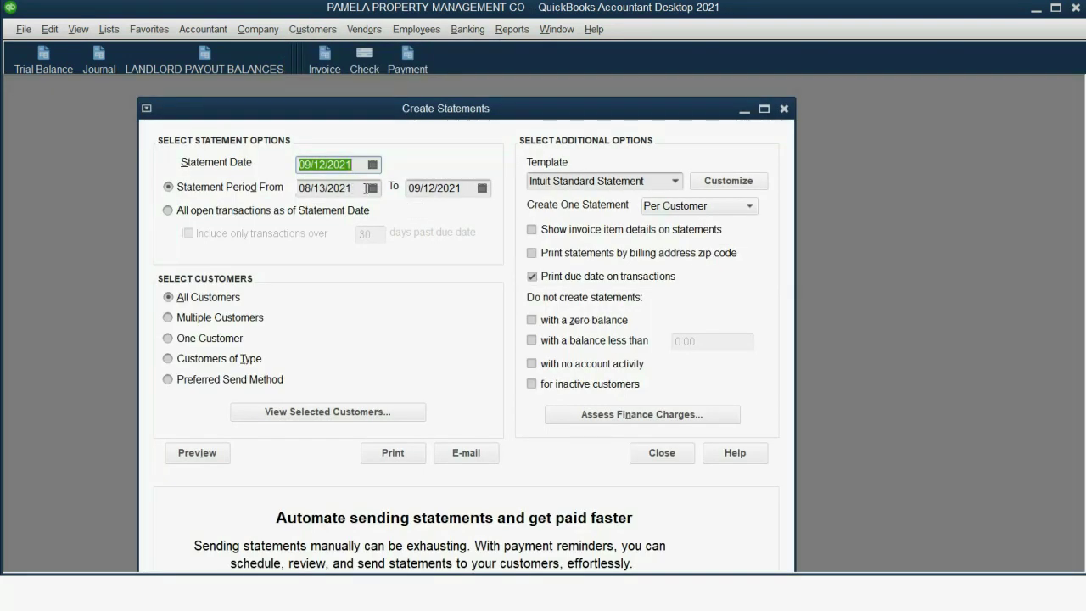
click(373, 167)
click(427, 191)
click(427, 190)
click(426, 191)
click(427, 191)
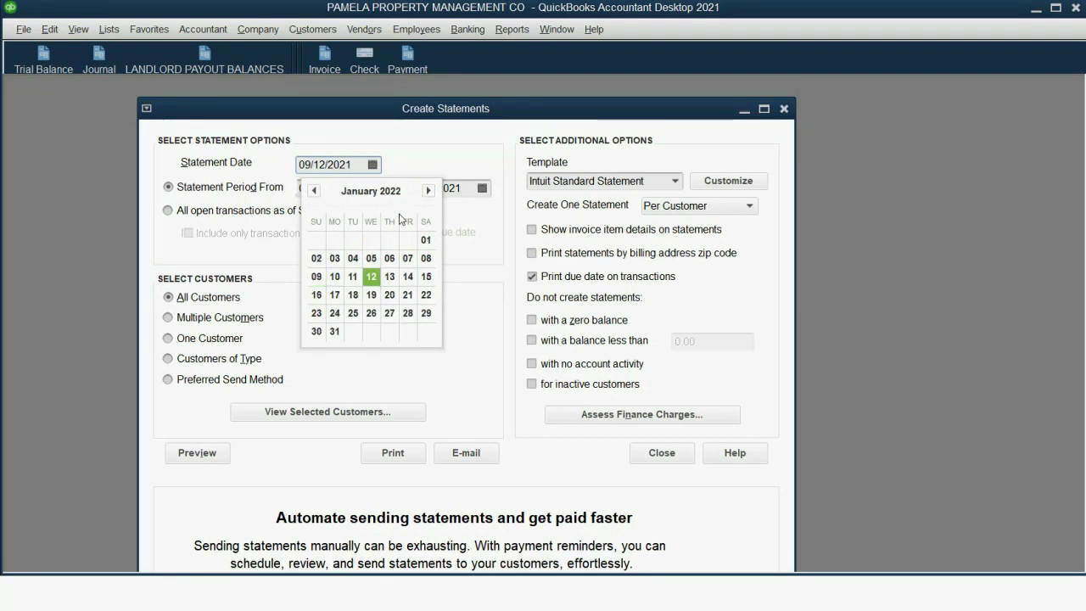
click(336, 333)
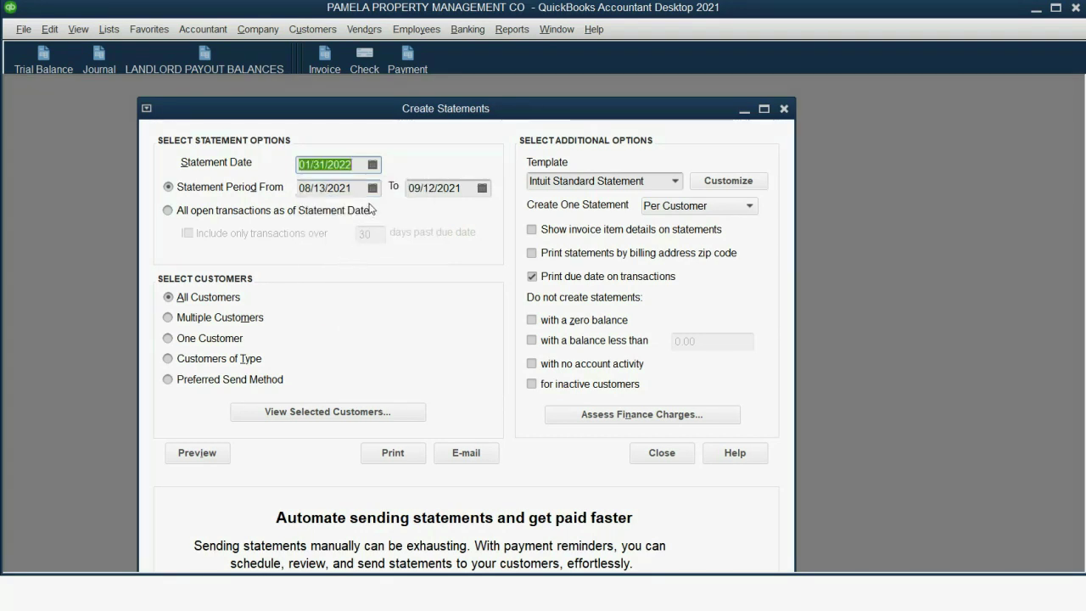
Set the start of the statement period to 01/01/2022.
click(372, 187)
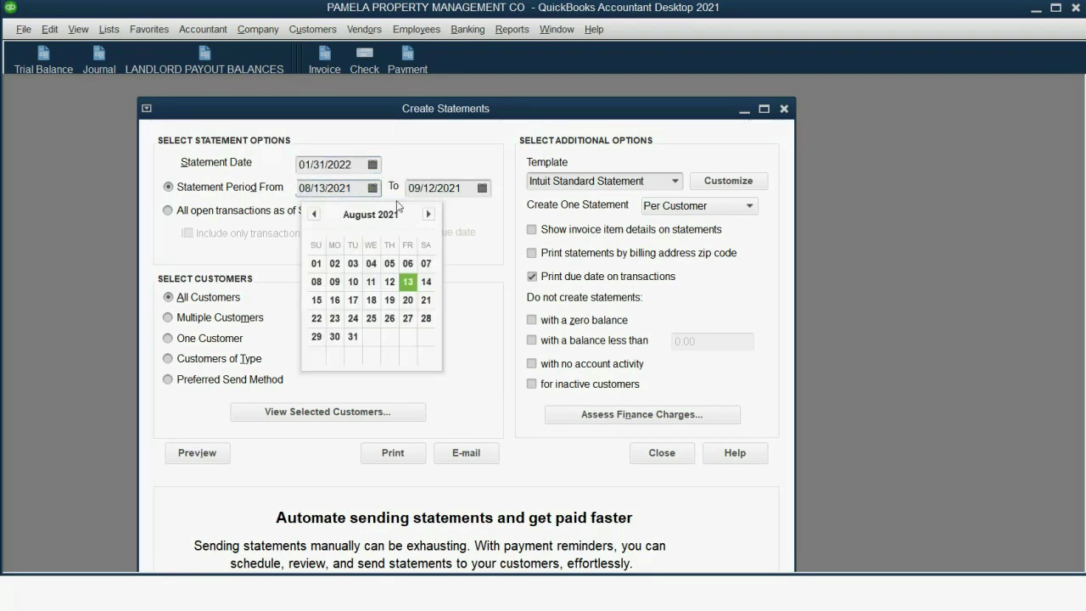
click(428, 213)
click(428, 213)
click(428, 214)
click(429, 214)
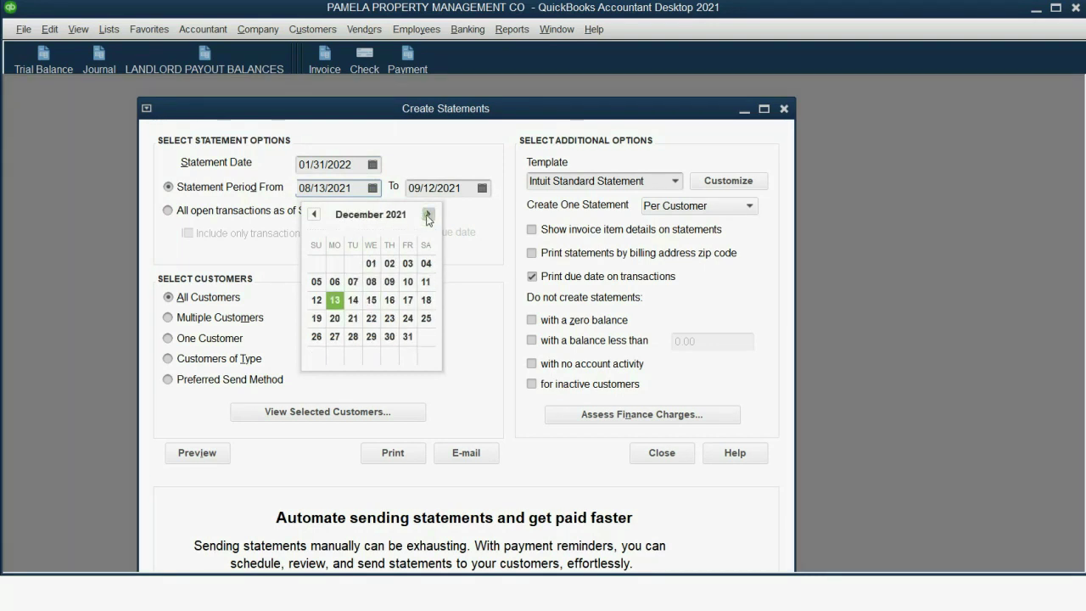
click(428, 213)
click(425, 264)
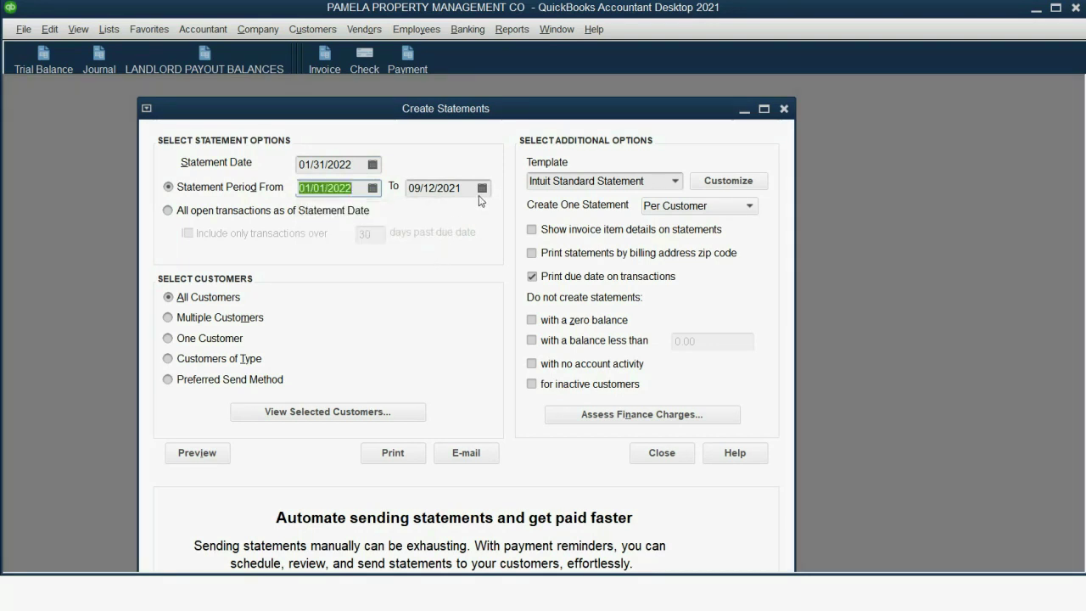
Set the end of the statement period to 01/31/2022.
click(481, 187)
click(539, 213)
click(537, 214)
click(538, 214)
click(537, 214)
click(444, 355)
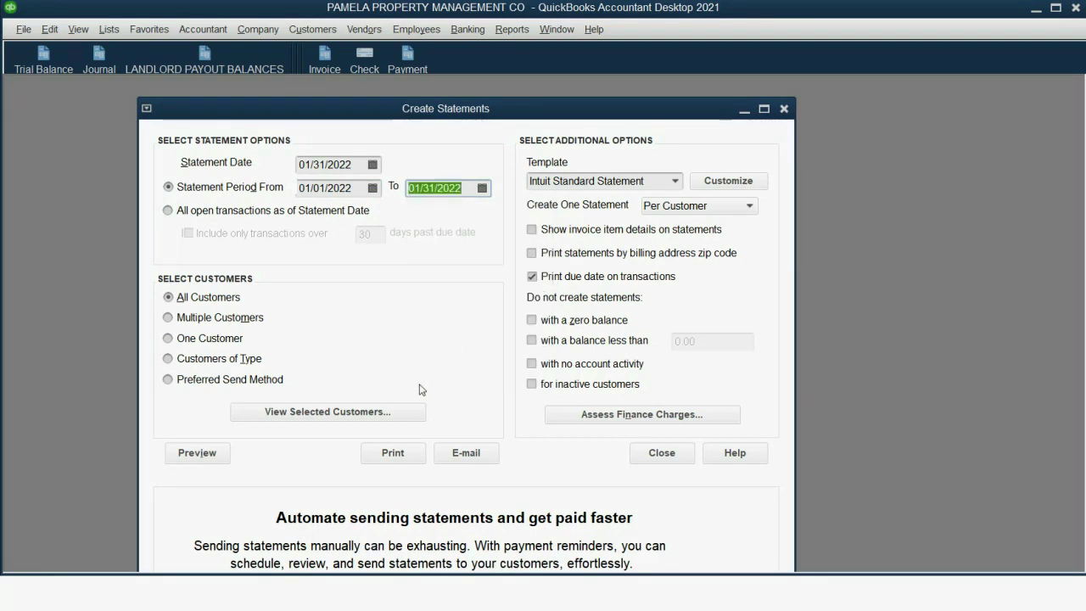
Limit the statement to One Customer with the first landlord chosen, check the selected customers, and preview the statement.
click(214, 338)
click(413, 336)
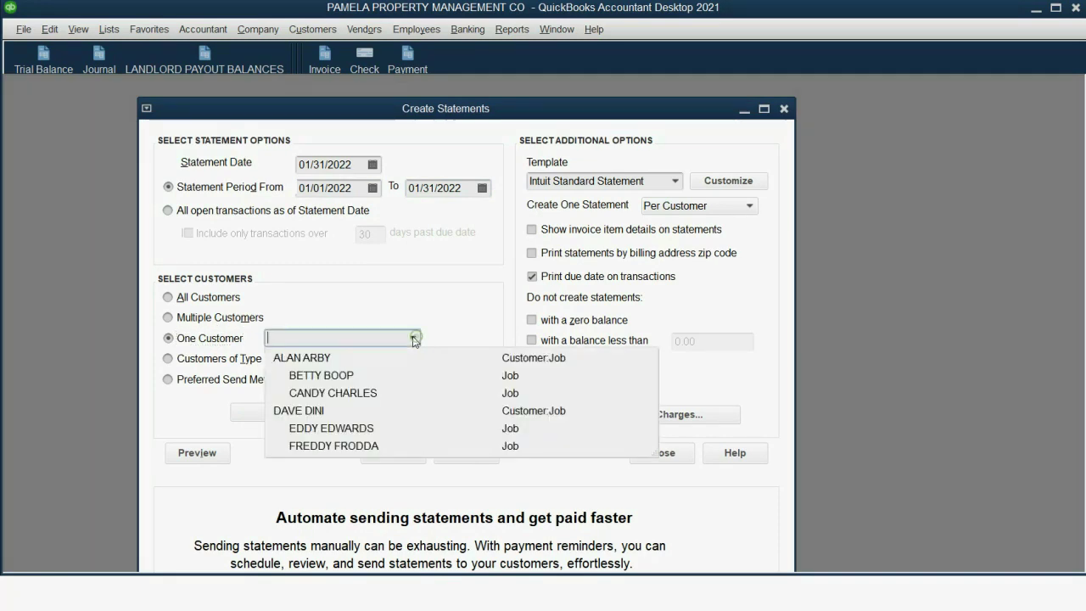
click(395, 362)
click(356, 413)
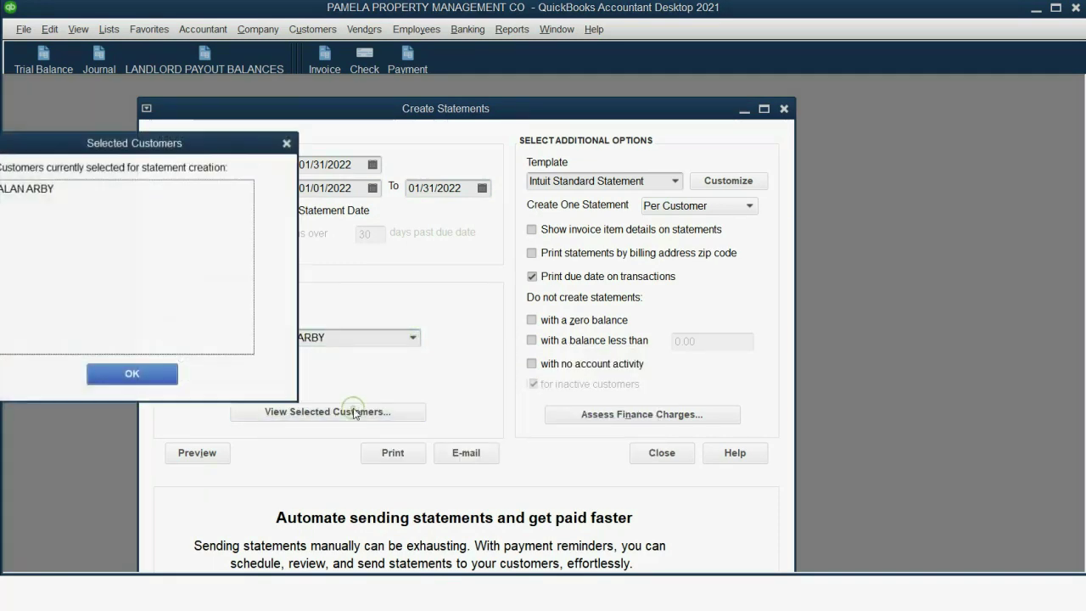
click(153, 376)
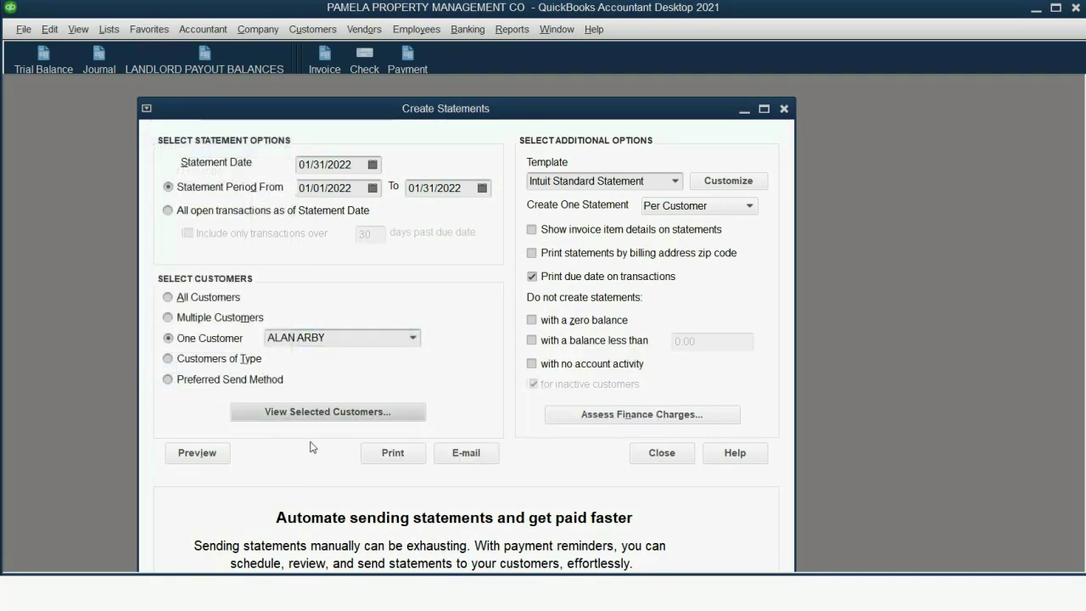
click(197, 455)
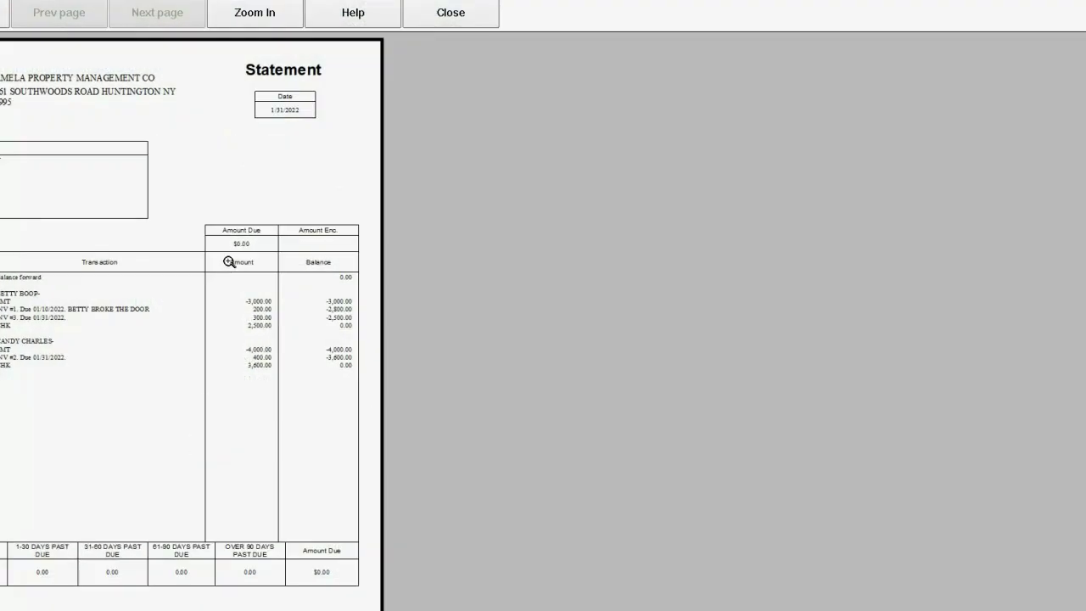